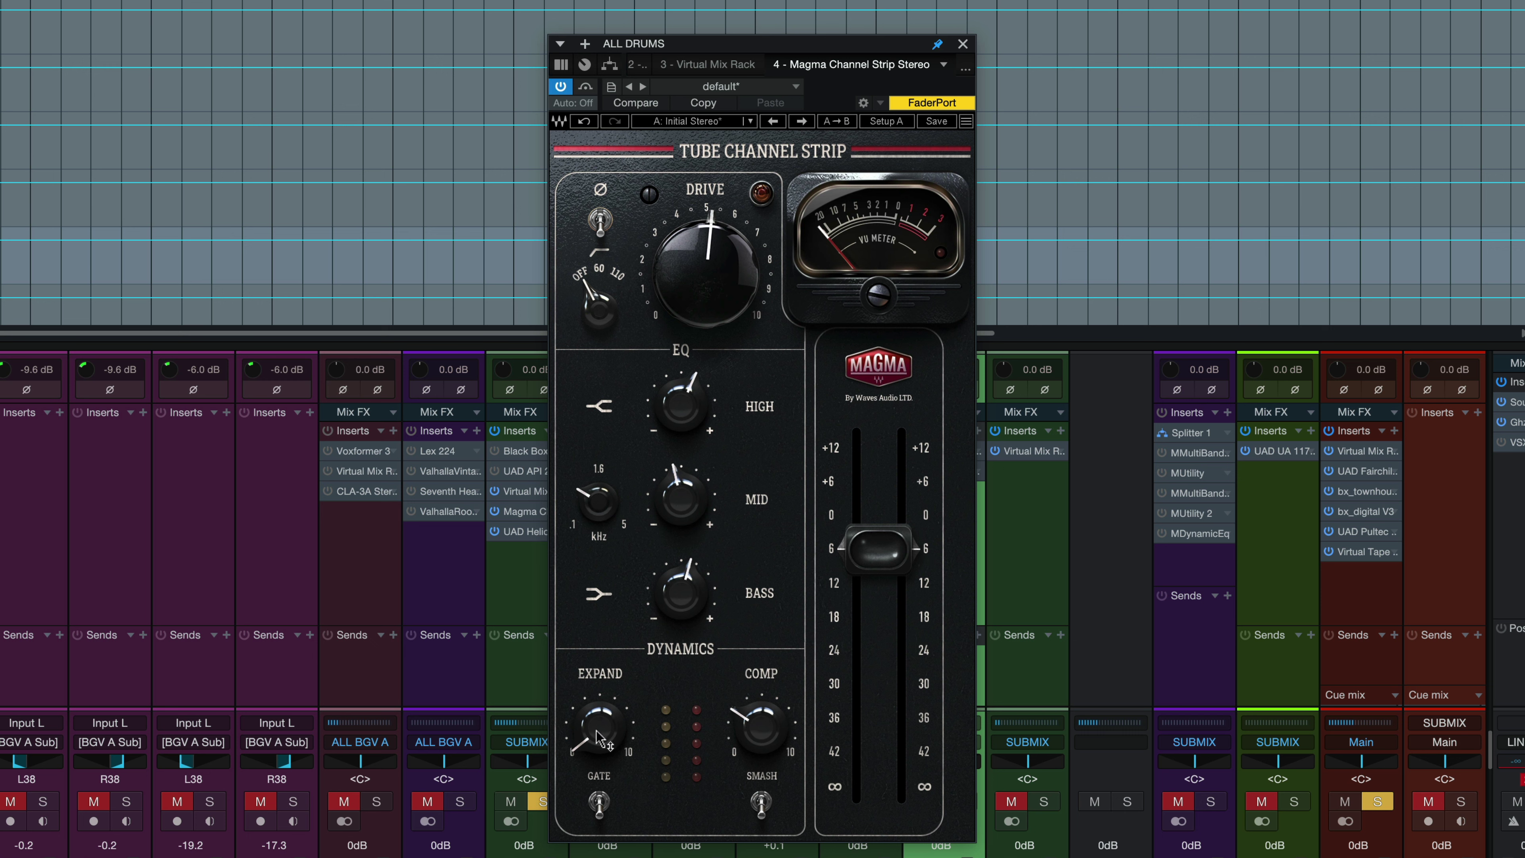
# Step: Switch the Gate and Smash toggles of the ALL DRUMS Magma Channel Strip over and back again
pyautogui.moveTo(598, 739)
pyautogui.click(599, 799)
pyautogui.click(600, 810)
pyautogui.click(762, 805)
pyautogui.click(763, 803)
# Step: Open the UAD Helios Type 69 from ALL DRUMS beside the Magma Channel Strip to compare their layouts, and close it
pyautogui.moveTo(742, 51); pyautogui.dragTo(257, 49)
pyautogui.doubleClick(531, 531)
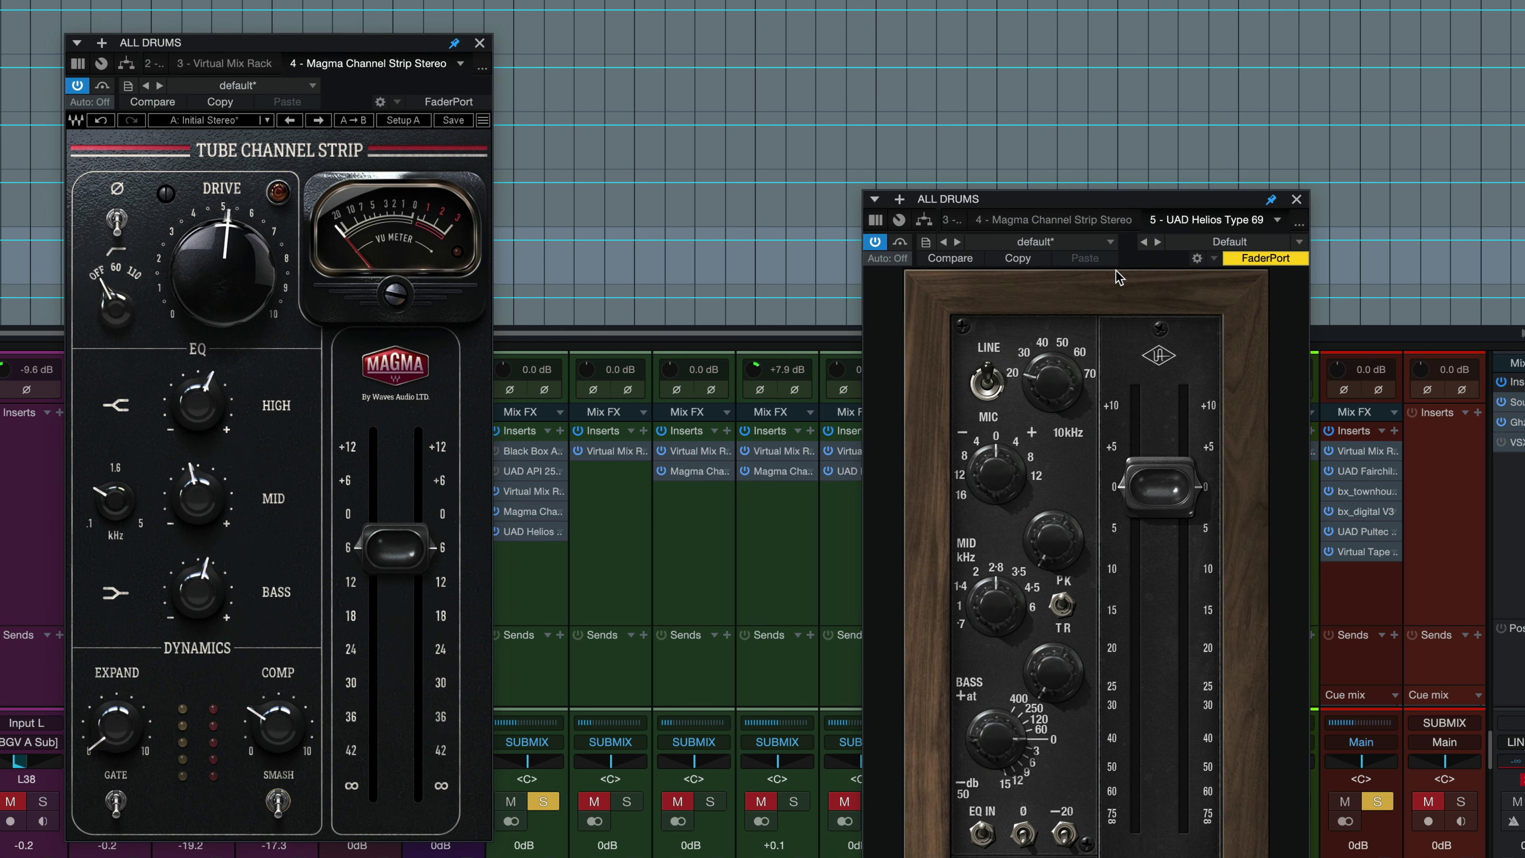
pyautogui.moveTo(1098, 200); pyautogui.dragTo(915, 137)
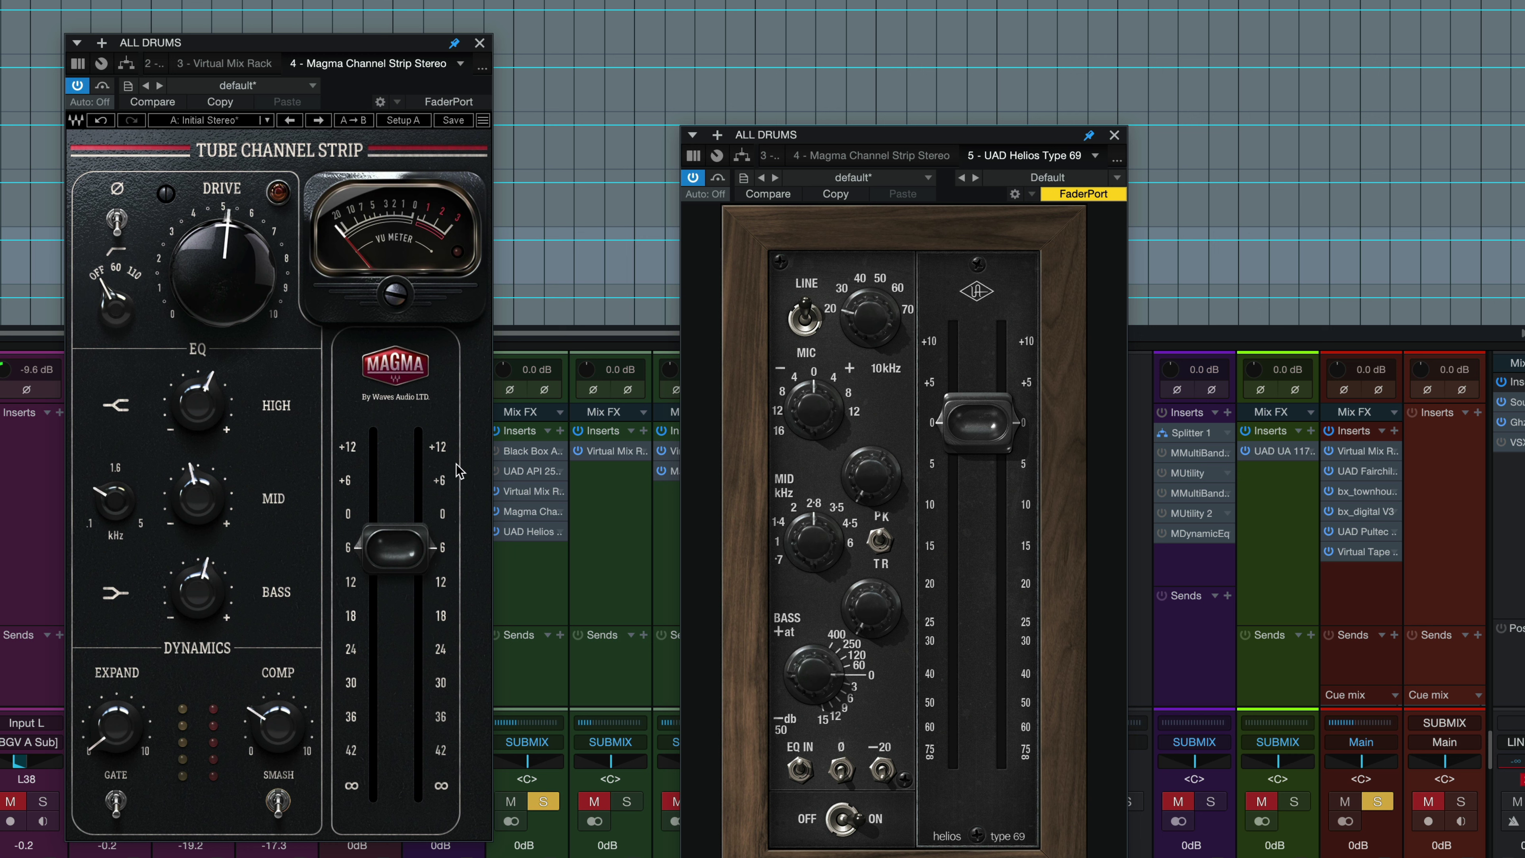
pyautogui.click(1115, 134)
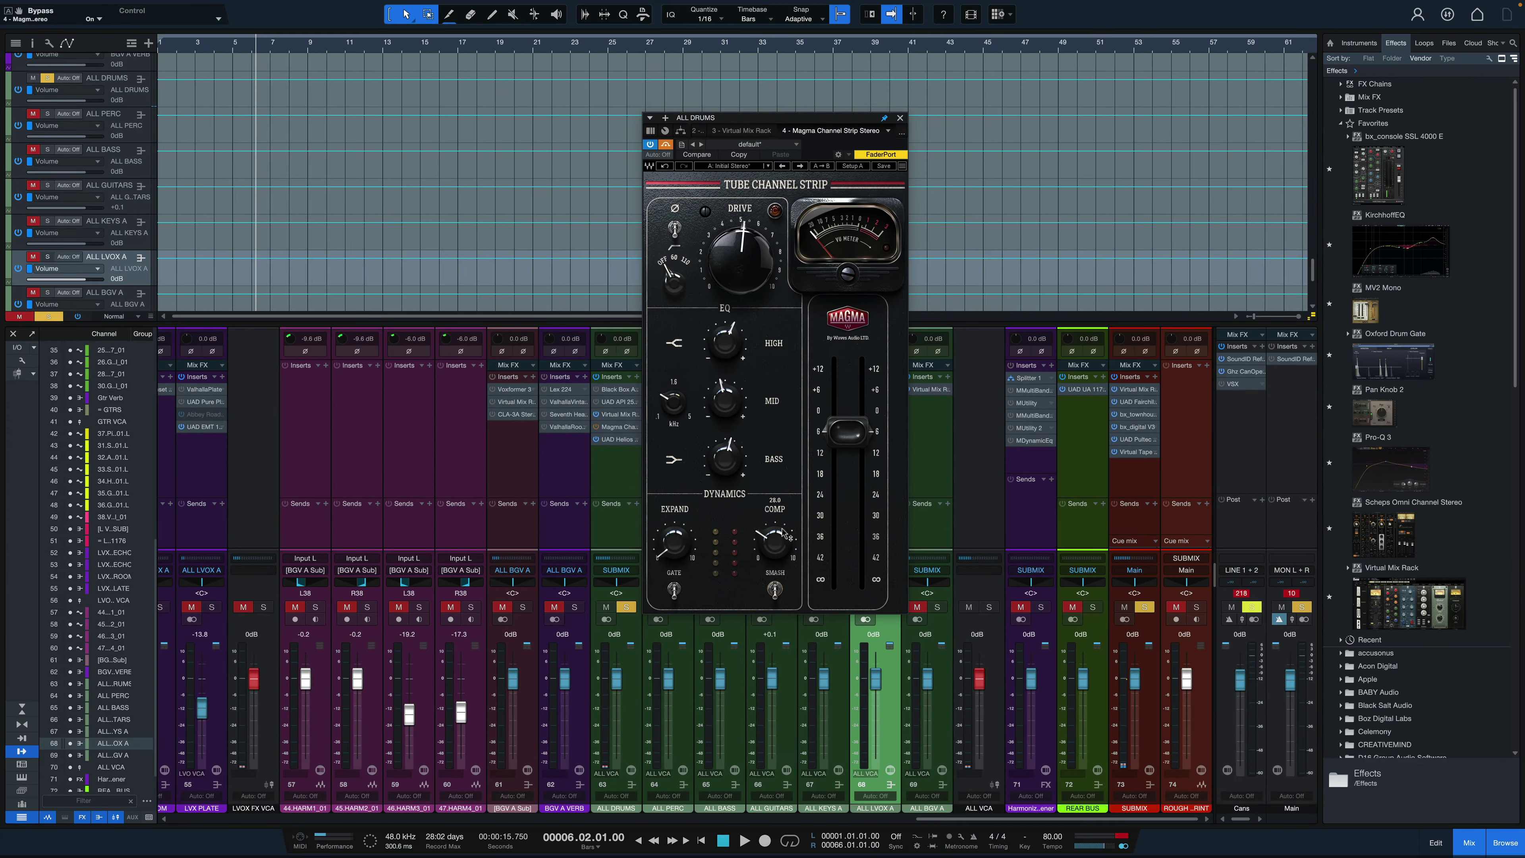
# Step: Switch to the plug-in analyser and vary Magma's High and Mid gains, including a Mid cut of -11.7 dB, to examine the frequency response
pyautogui.press('super+Tab')
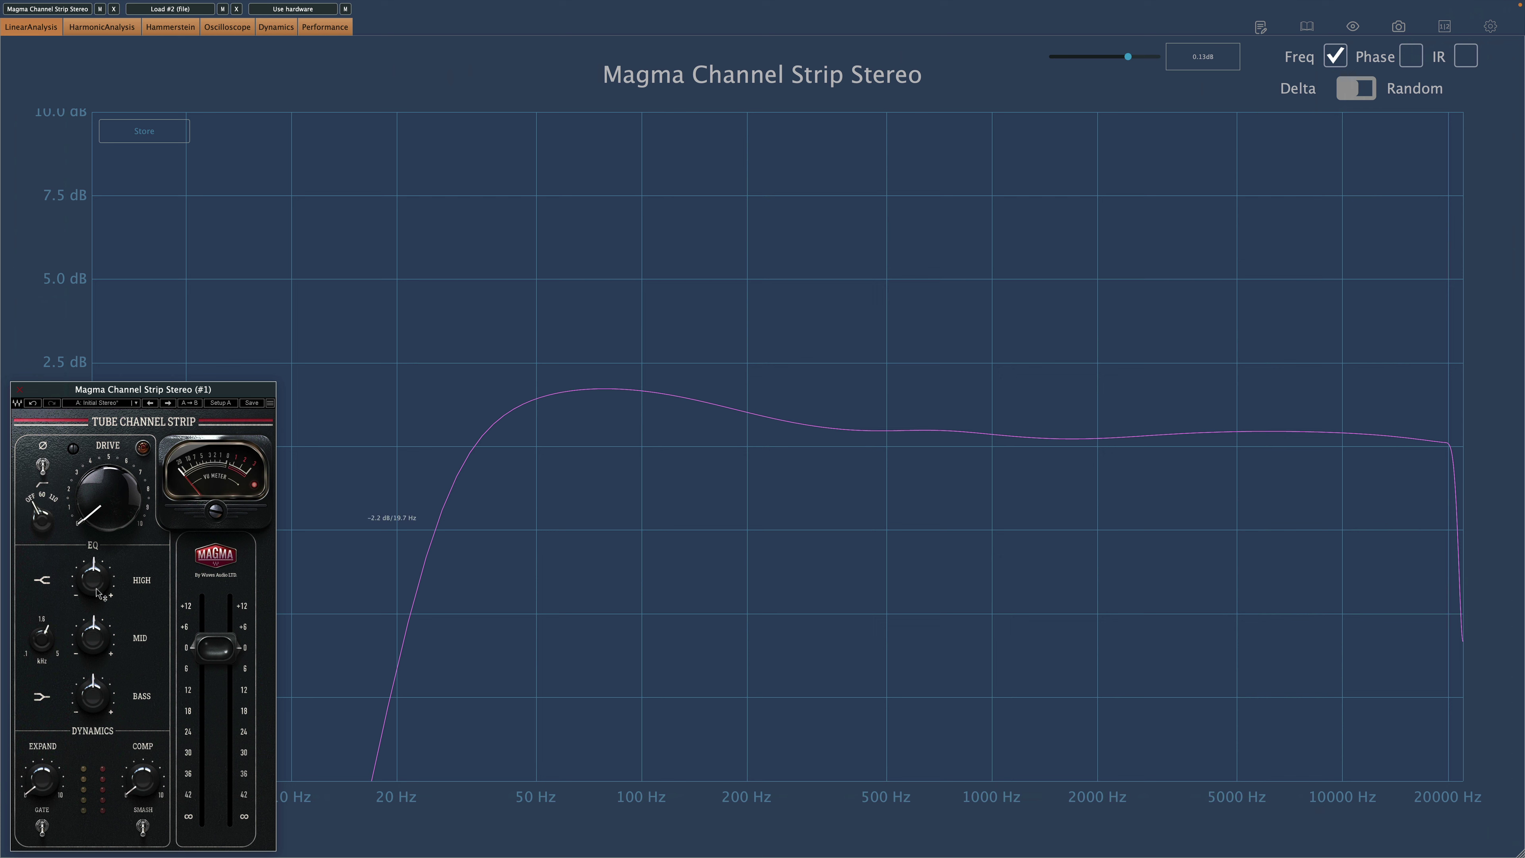
pyautogui.moveTo(99, 593)
pyautogui.mouseDown()
pyautogui.moveTo(99, 559)
pyautogui.moveTo(99, 633)
pyautogui.moveTo(99, 549)
pyautogui.moveTo(99, 629)
pyautogui.moveTo(99, 583)
pyautogui.mouseUp()
pyautogui.moveTo(91, 640); pyautogui.dragTo(92, 597)
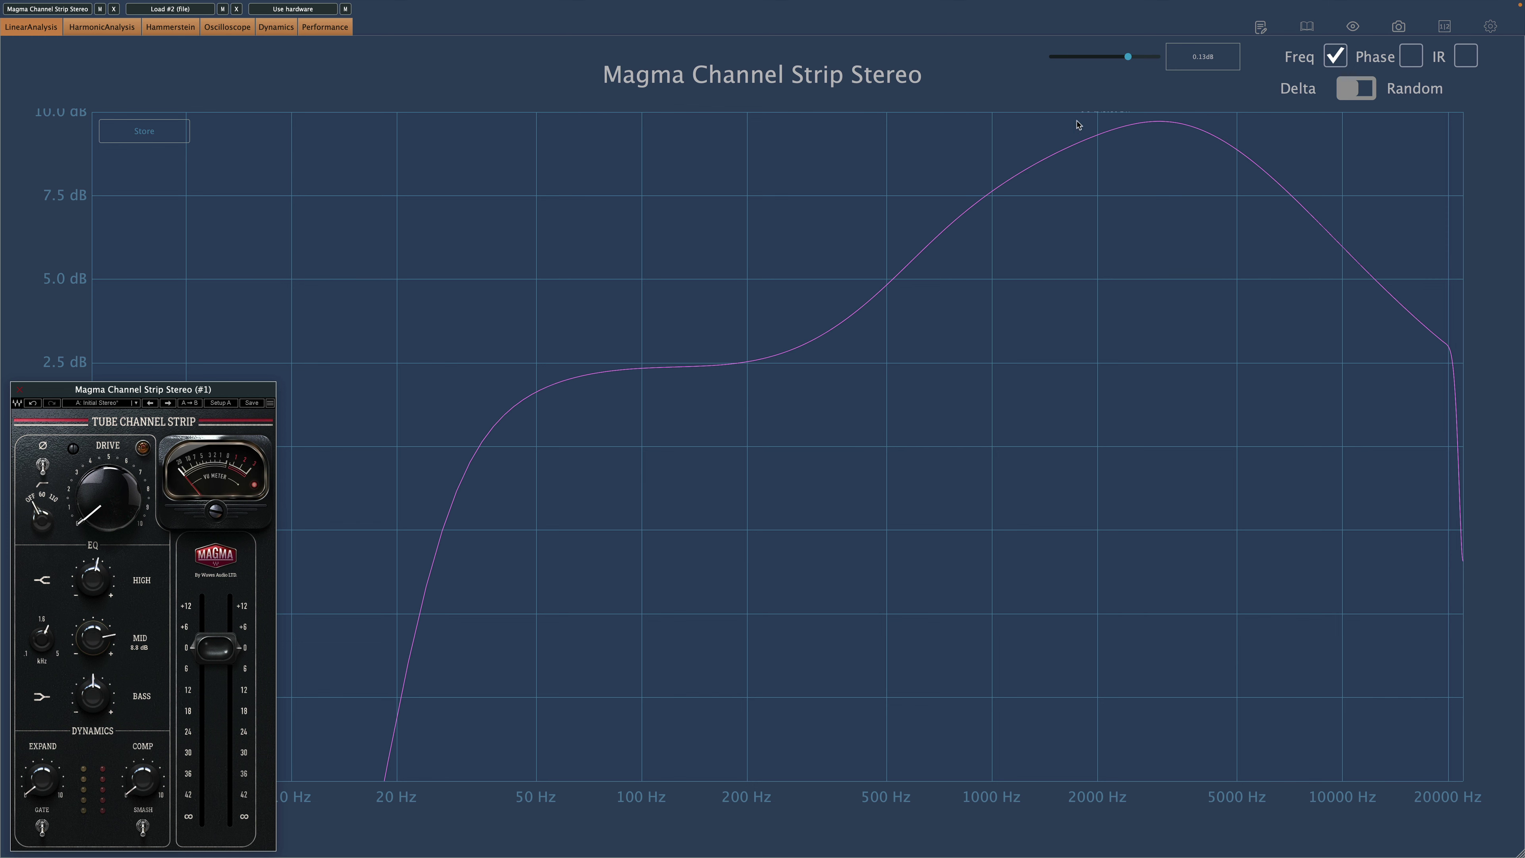
pyautogui.moveTo(102, 646); pyautogui.dragTo(181, 644)
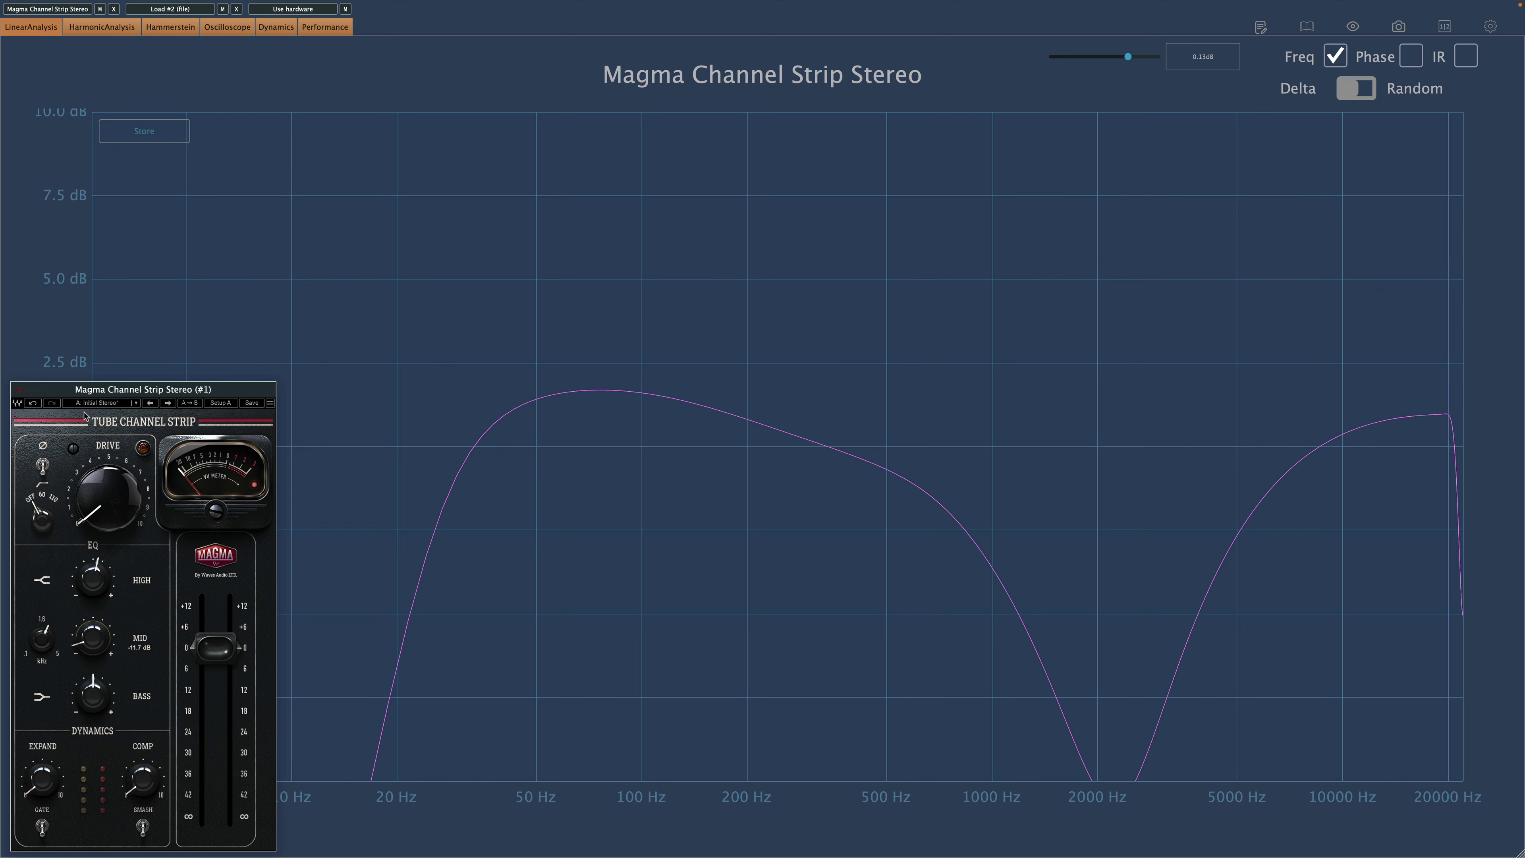
pyautogui.moveTo(93, 638); pyautogui.dragTo(93, 604)
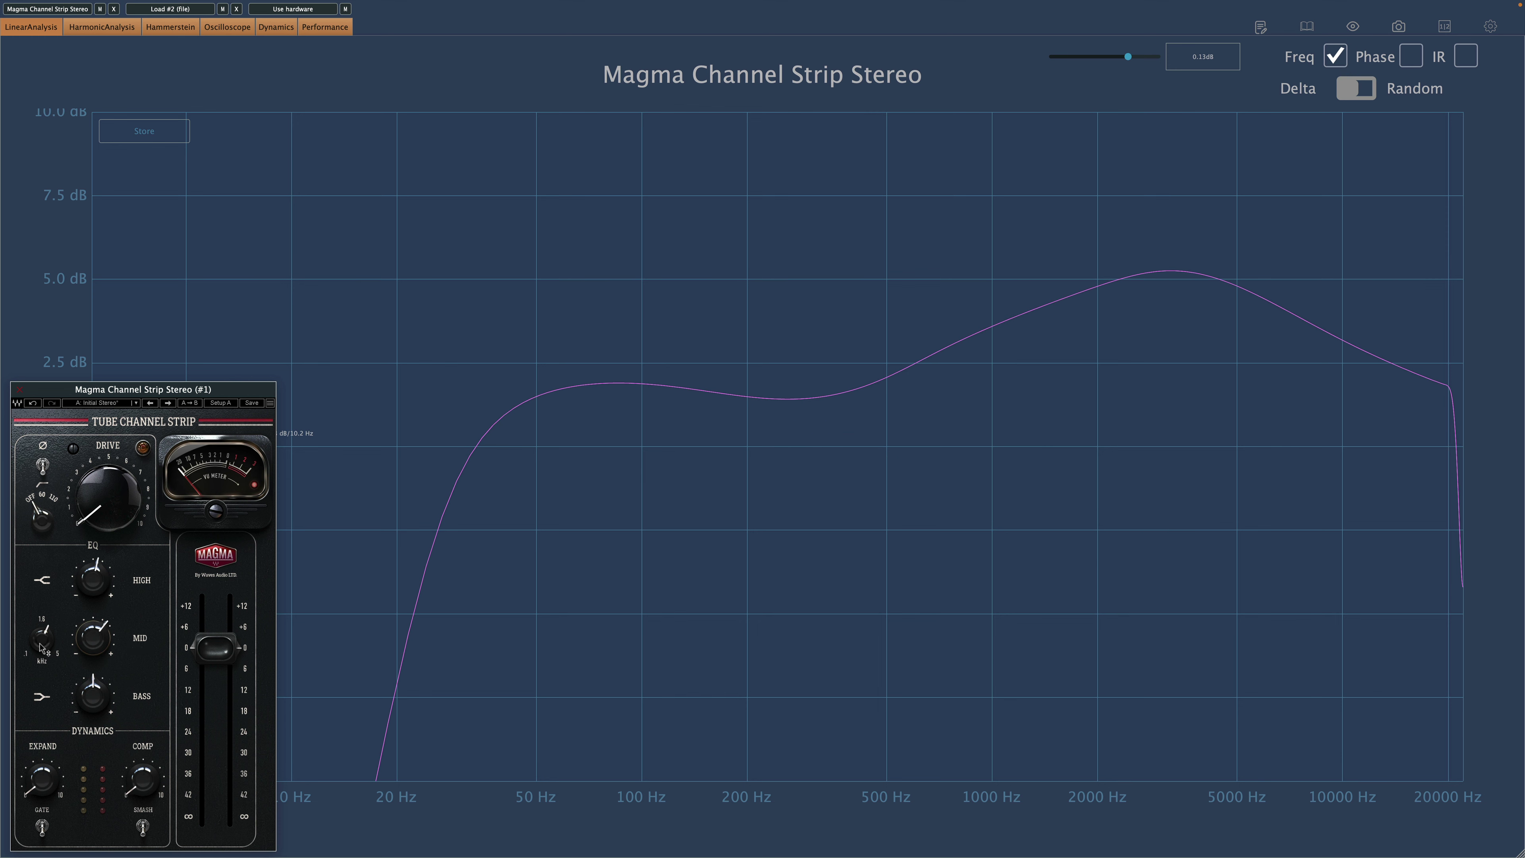
# Step: Sweep Magma's mid frequency and boost its Bass band to examine the response curve
pyautogui.moveTo(40, 647); pyautogui.dragTo(805, 516)
pyautogui.moveTo(777, 395); pyautogui.dragTo(685, 409)
pyautogui.moveTo(93, 696)
pyautogui.mouseDown()
pyautogui.moveTo(575, 329)
pyautogui.moveTo(586, 247)
pyautogui.moveTo(429, 353)
pyautogui.moveTo(93, 717)
pyautogui.moveTo(80, 676)
pyautogui.mouseUp()
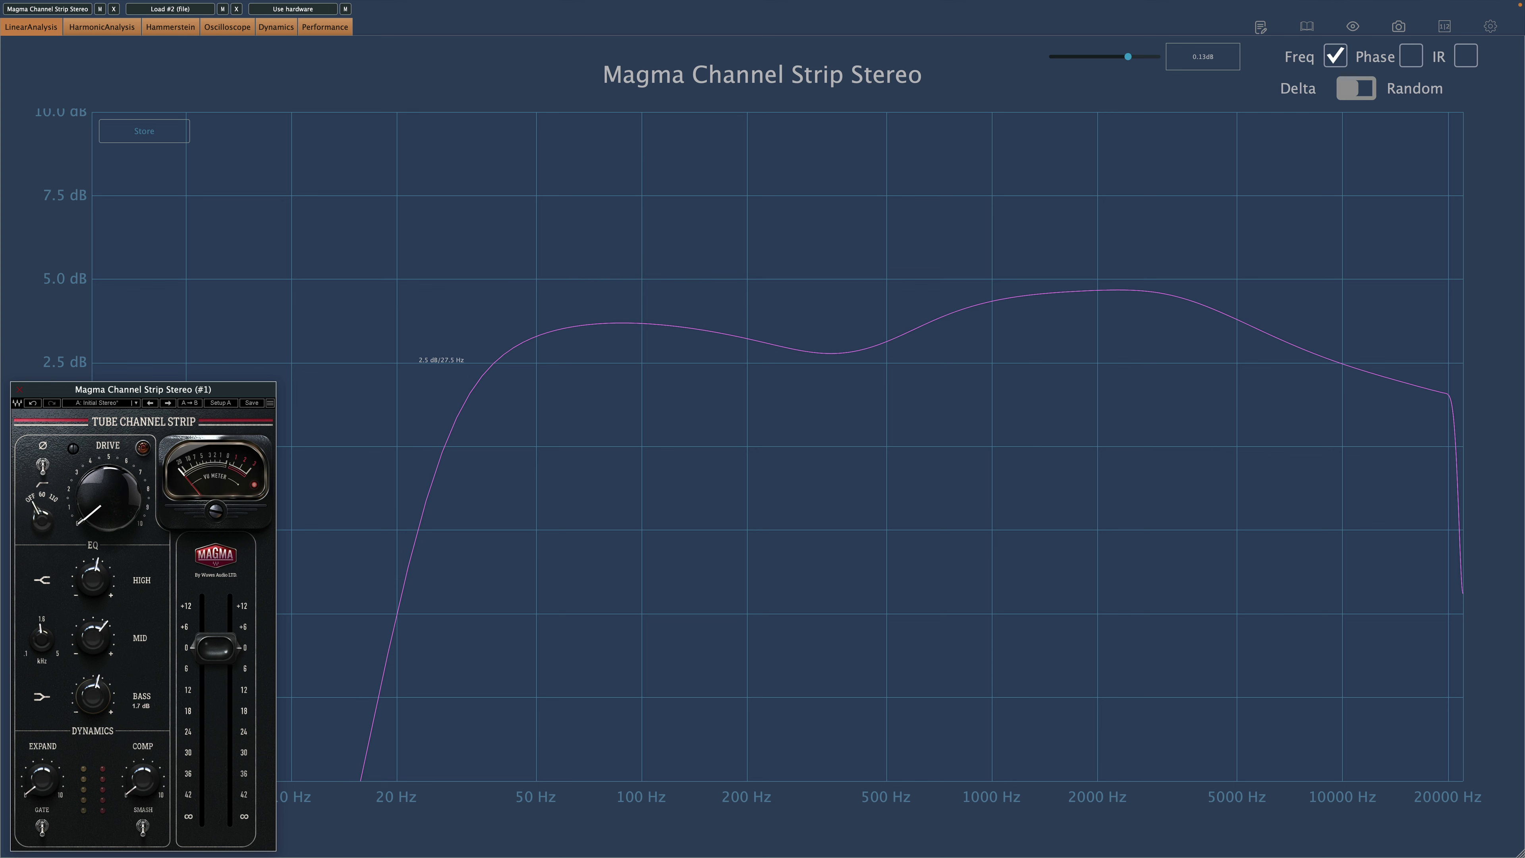
# Step: Show the harmonic analysis of the Magma Channel Strip and raise Drive to examine its harmonics
pyautogui.click(123, 32)
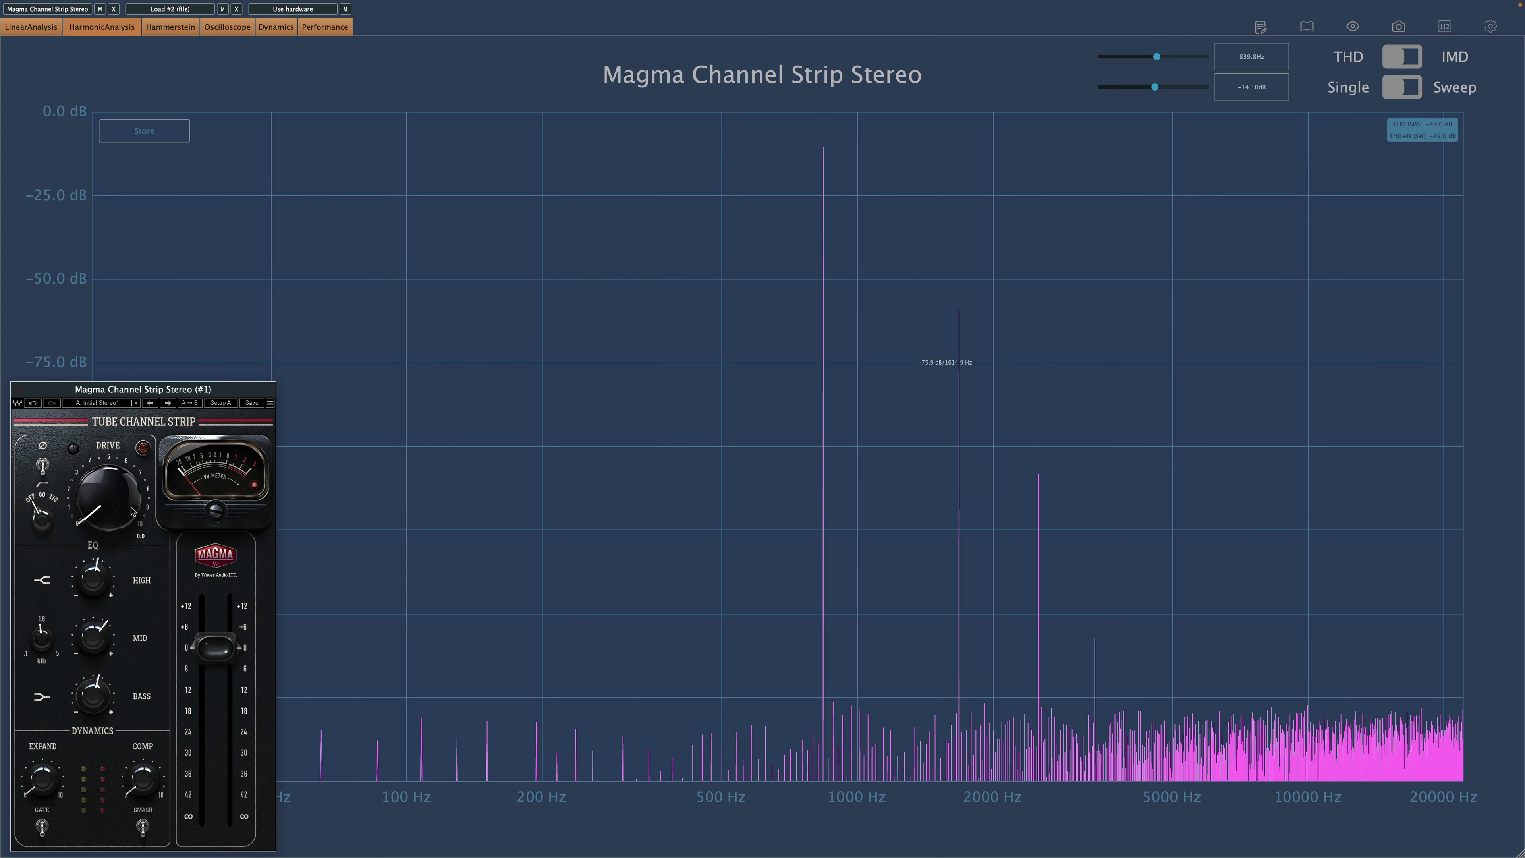
pyautogui.moveTo(118, 485); pyautogui.dragTo(119, 462)
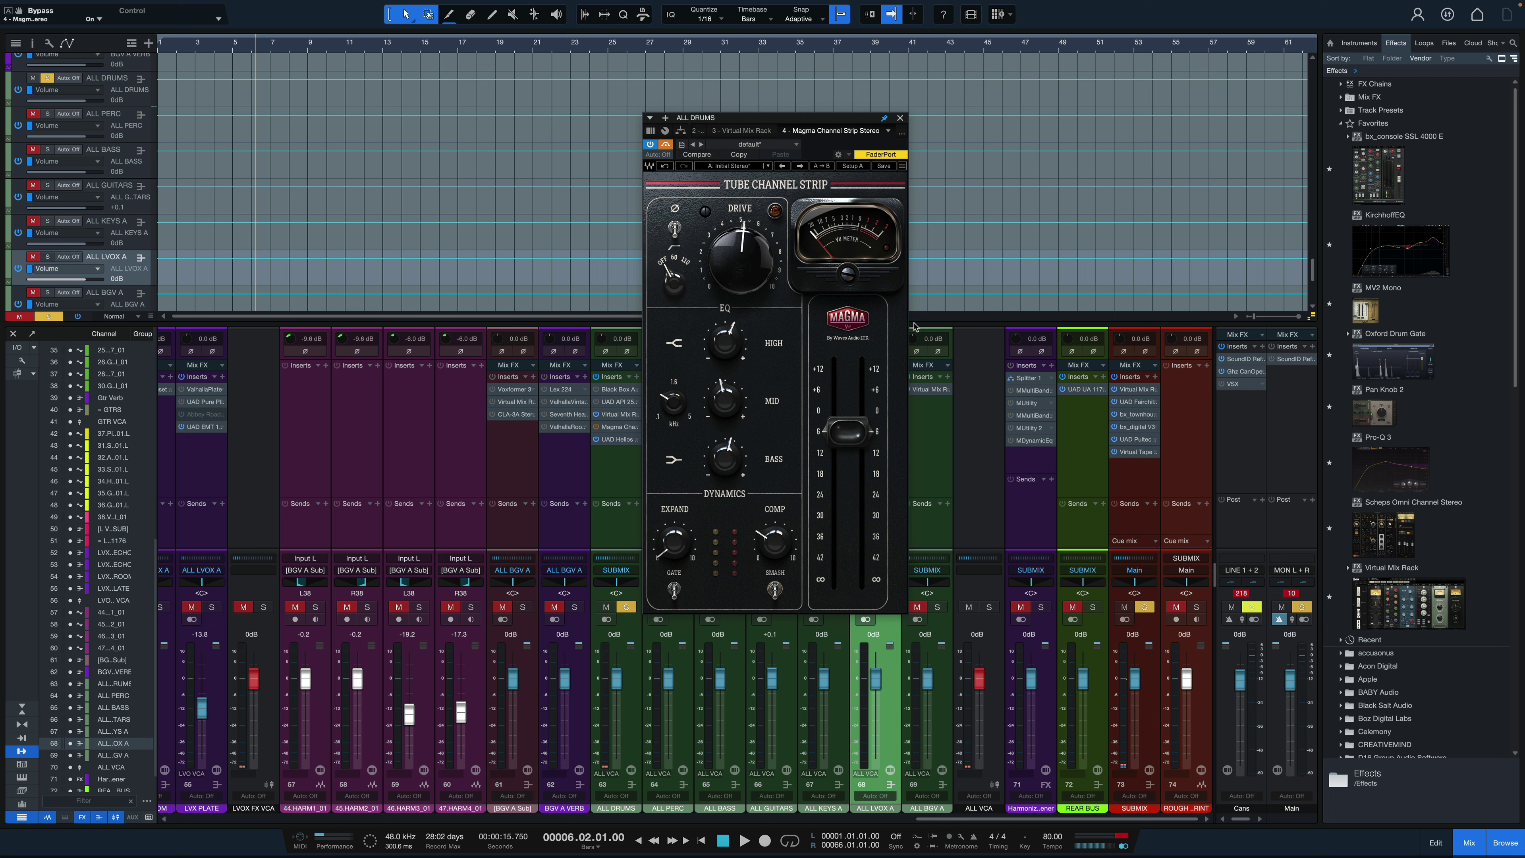
# Step: Play ALL DRUMS with the Magma Channel Strip bypassed and again with it active, checking the Mid and Bass settings between passes
pyautogui.press('space')
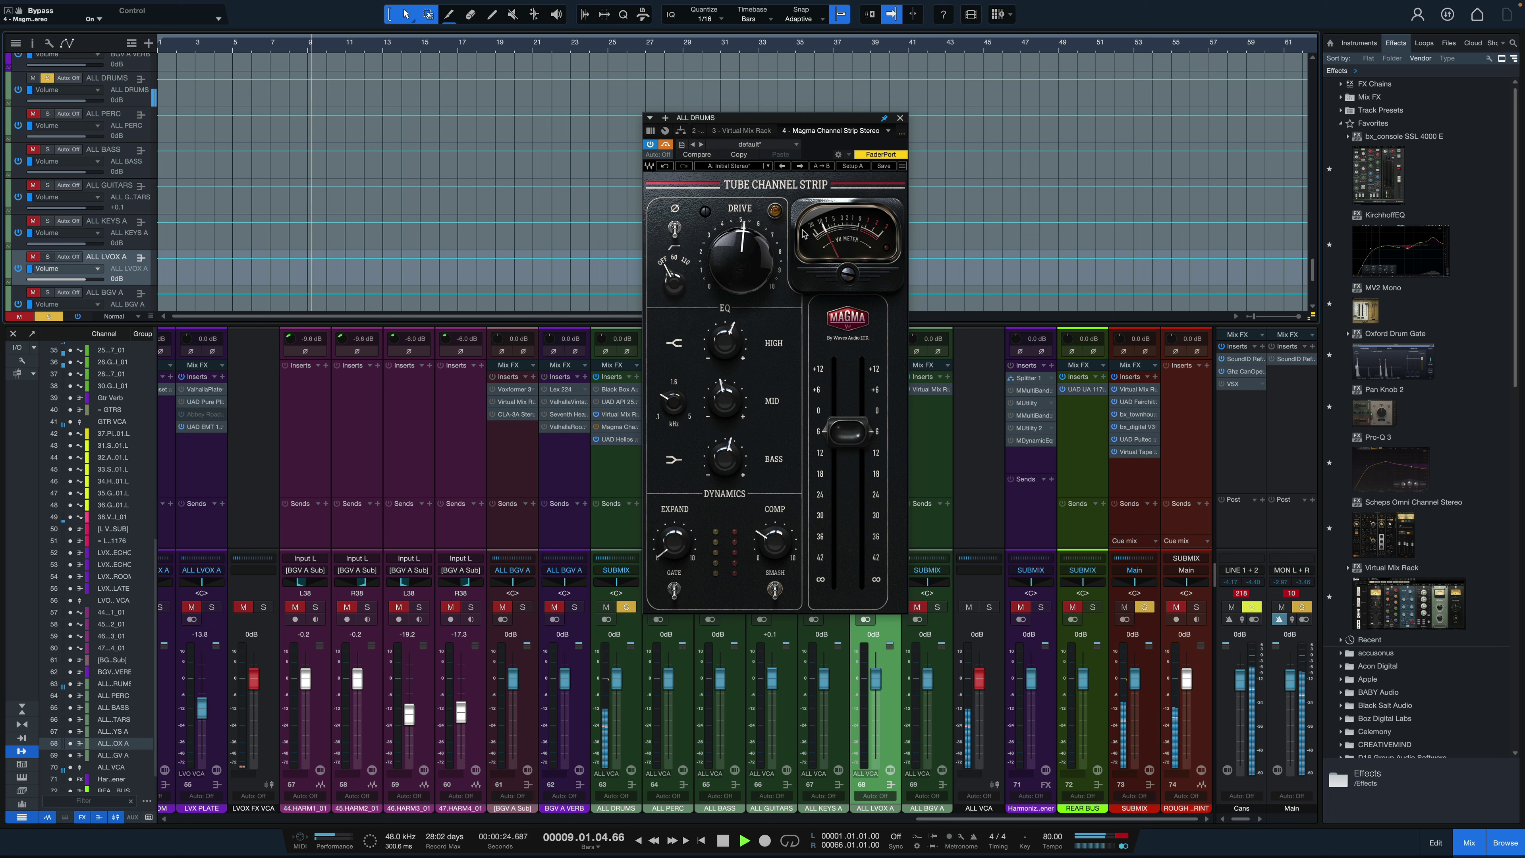
pyautogui.press('space')
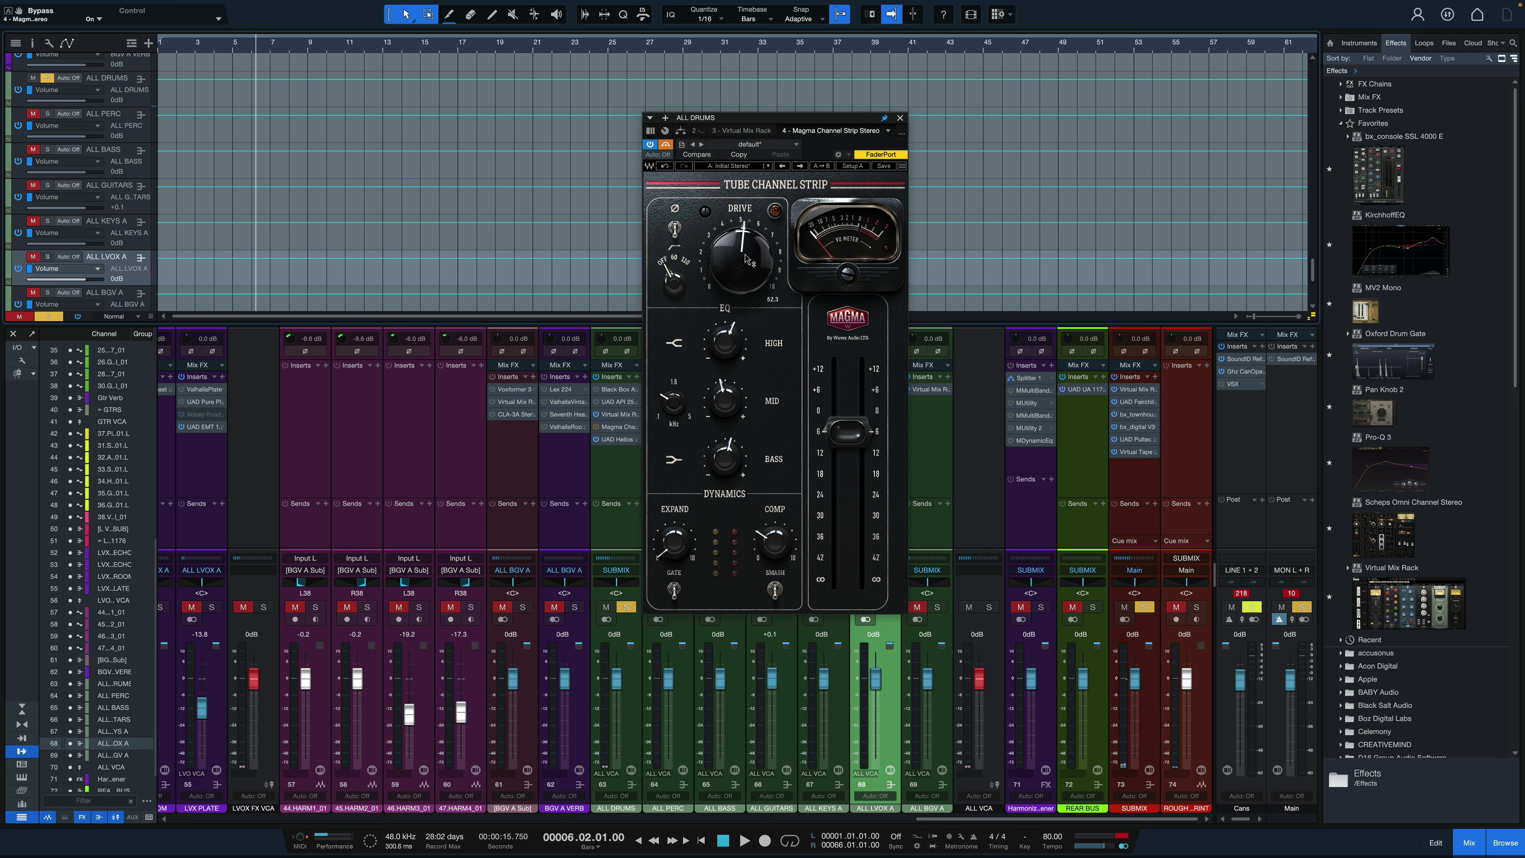
pyautogui.click(670, 145)
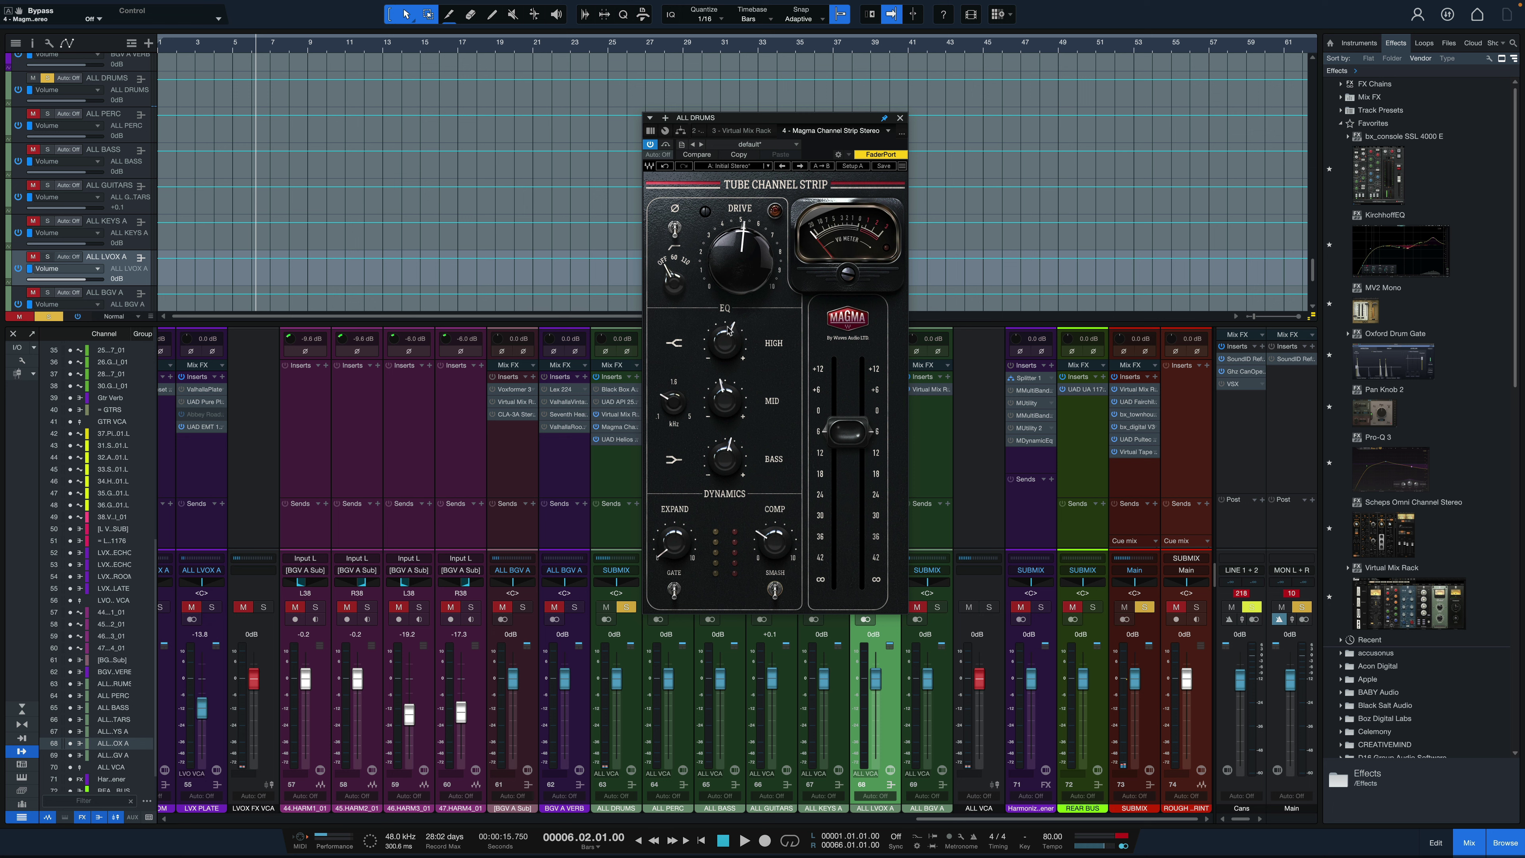
pyautogui.click(673, 404)
pyautogui.click(732, 406)
pyautogui.click(737, 458)
pyautogui.press('space')
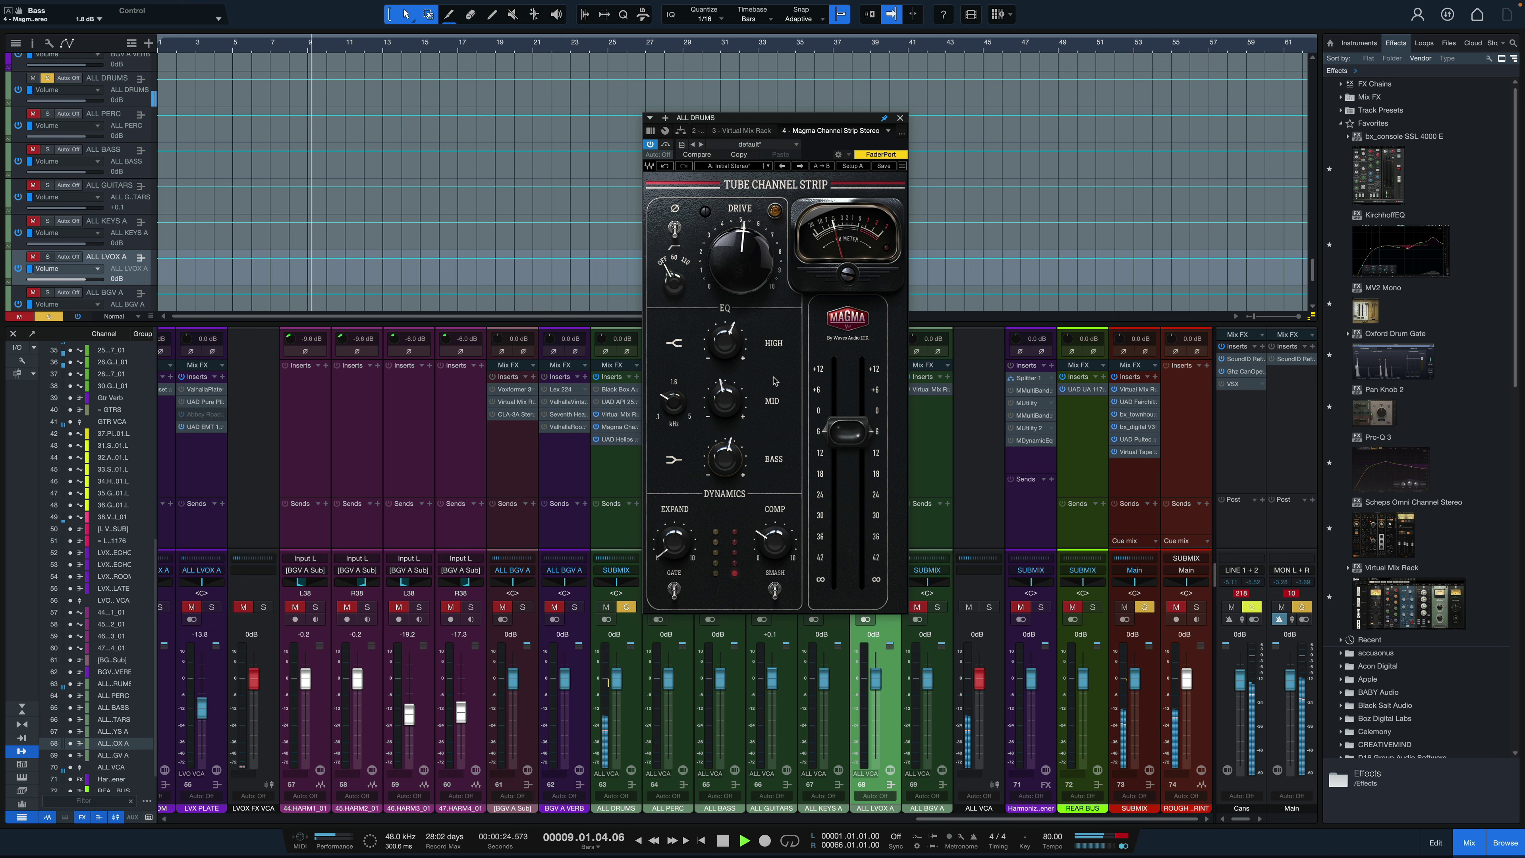
pyautogui.press('space')
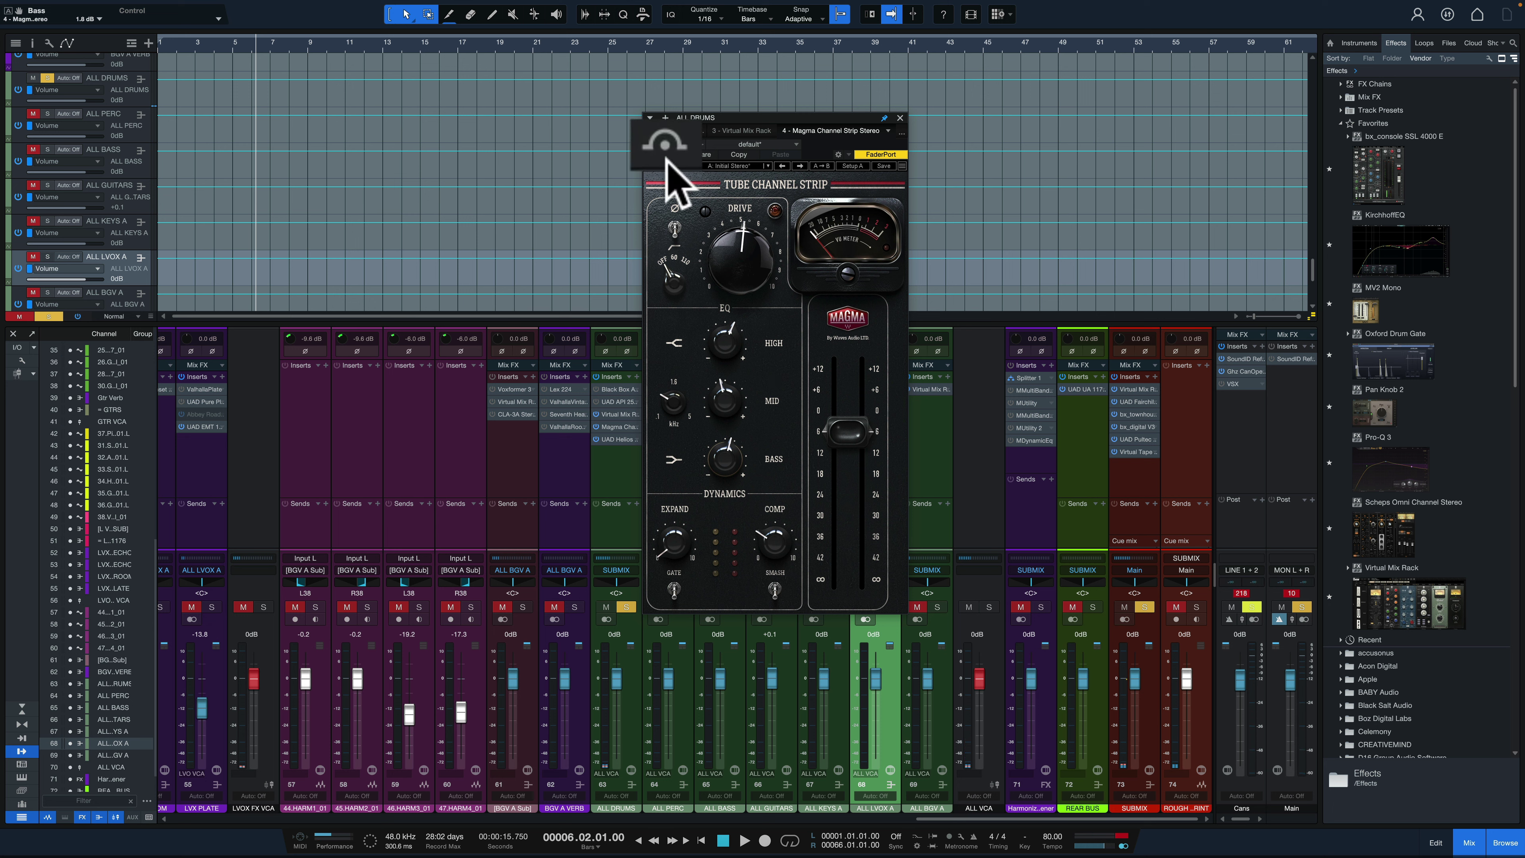
# Step: Play the drums while repeatedly toggling the Magma Channel Strip's bypass to compare the processed and unprocessed sound
pyautogui.press('space')
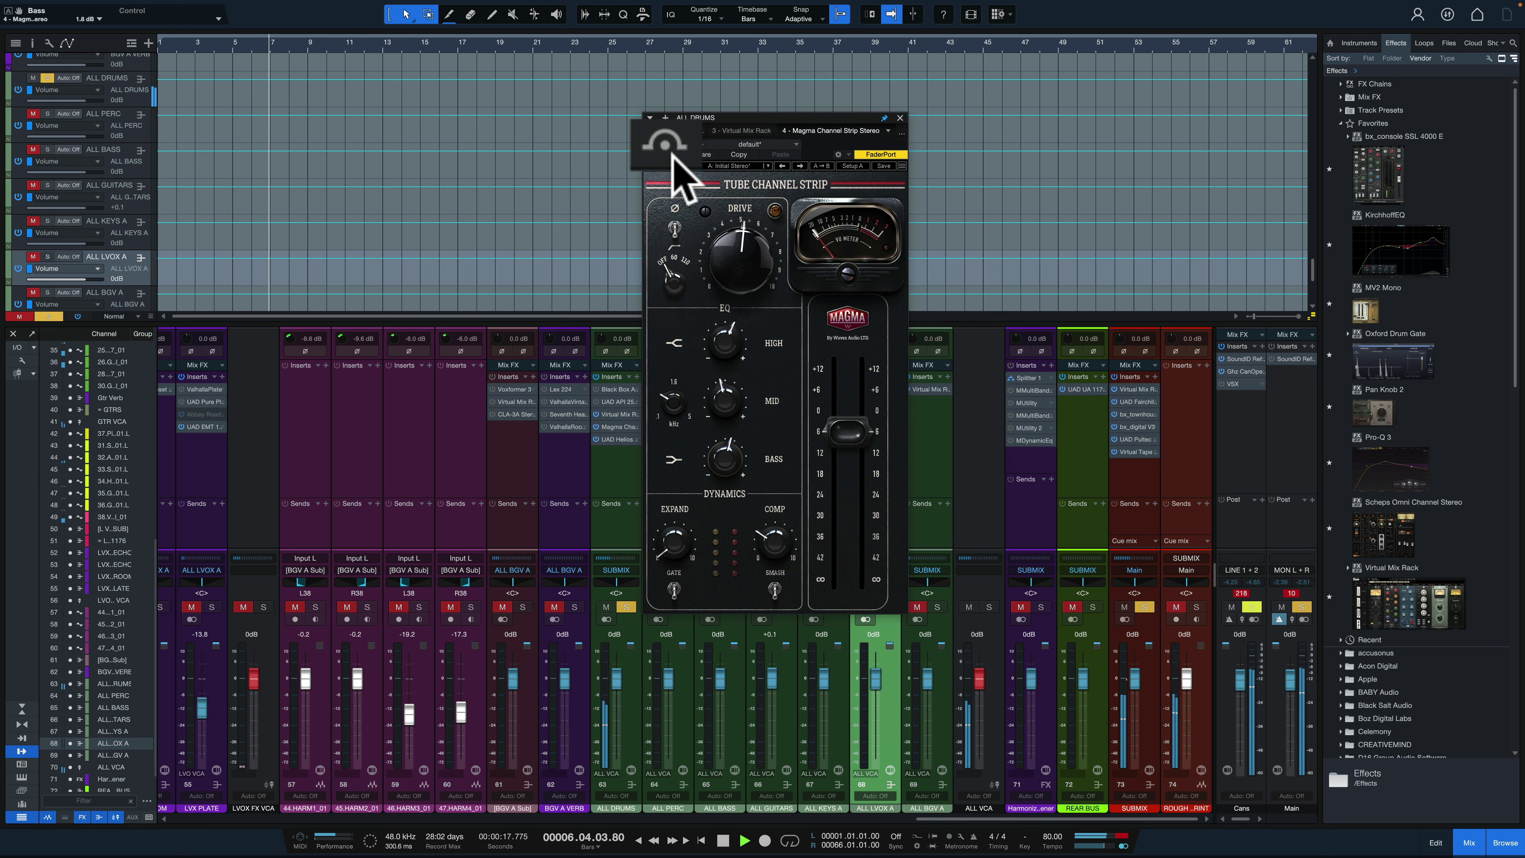
pyautogui.click(672, 153)
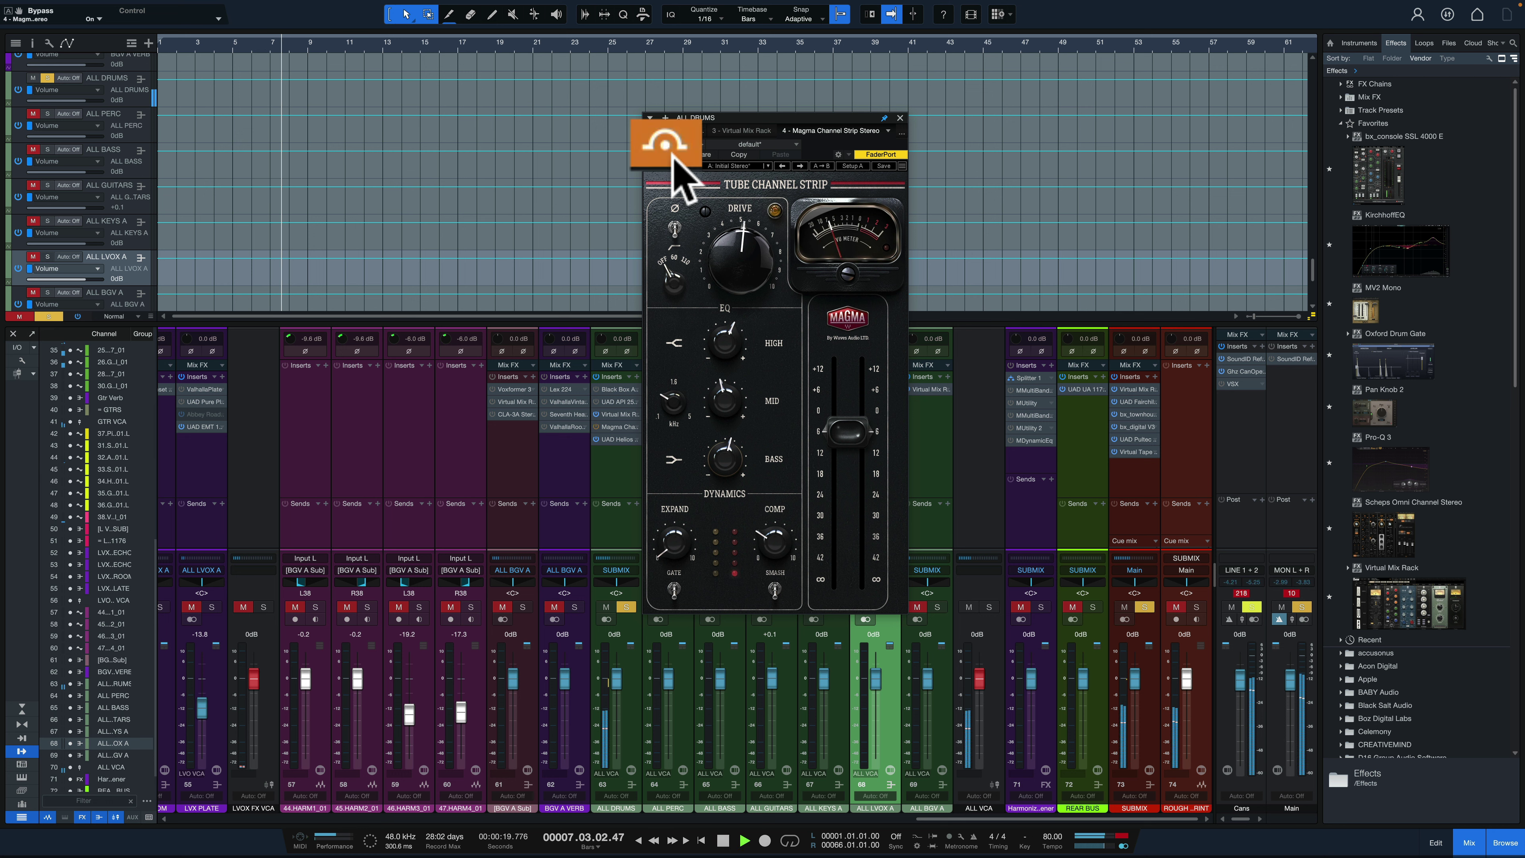
pyautogui.click(673, 155)
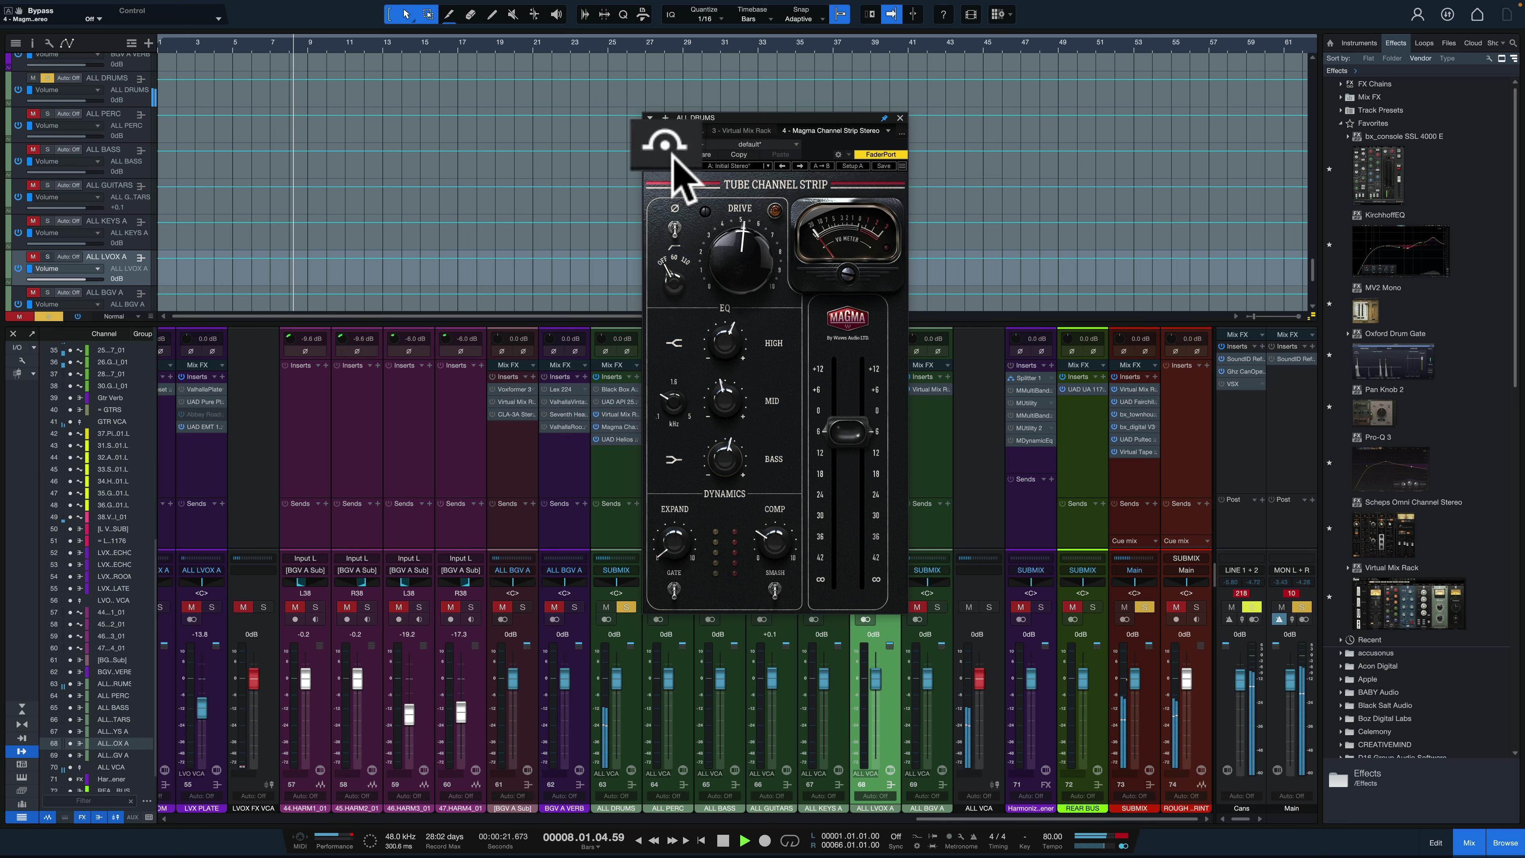
pyautogui.click(672, 153)
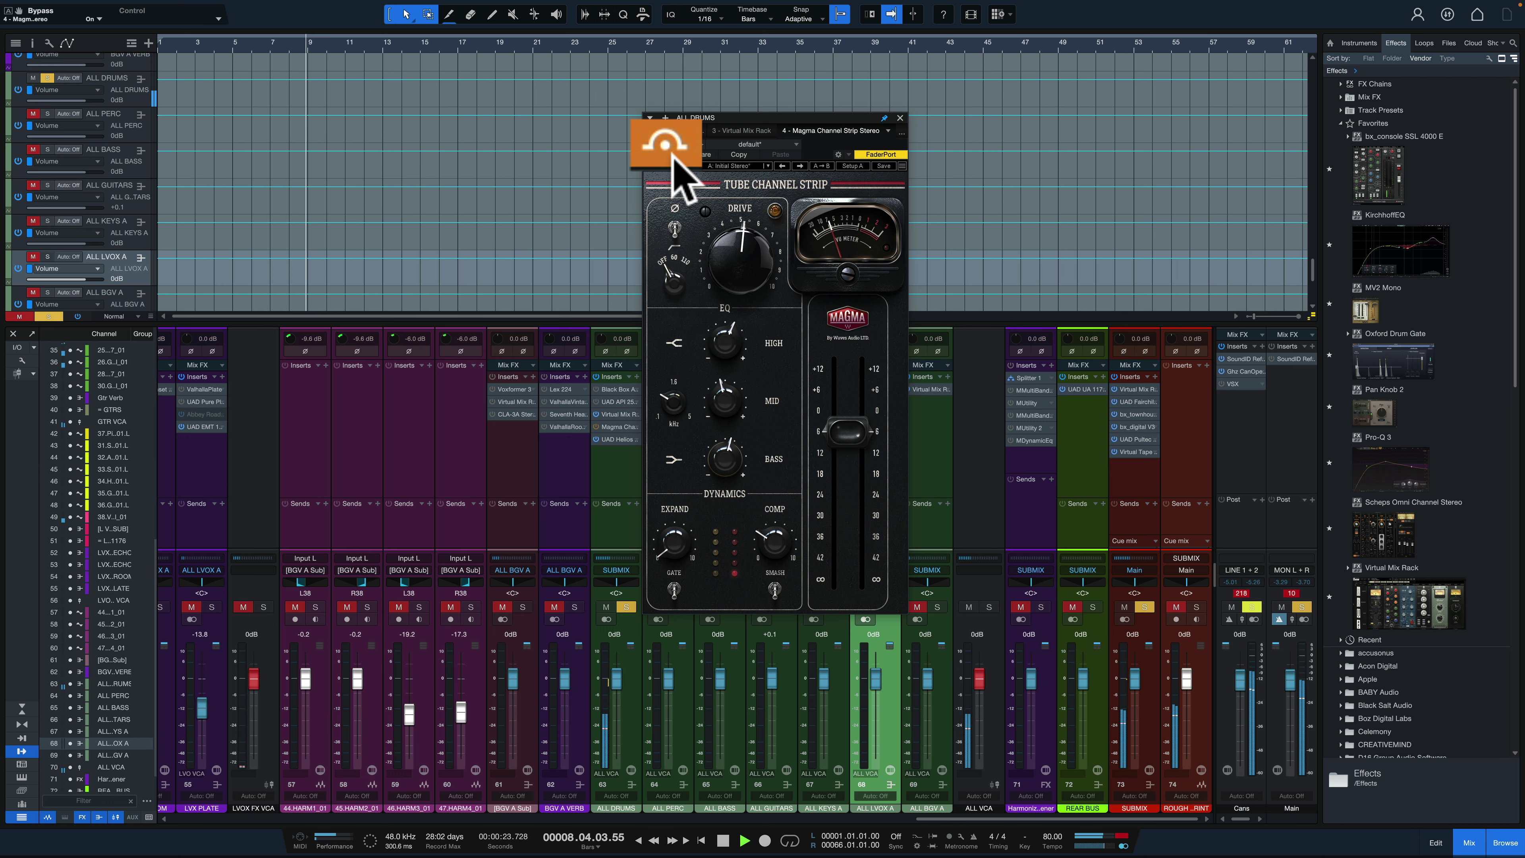
pyautogui.press('space')
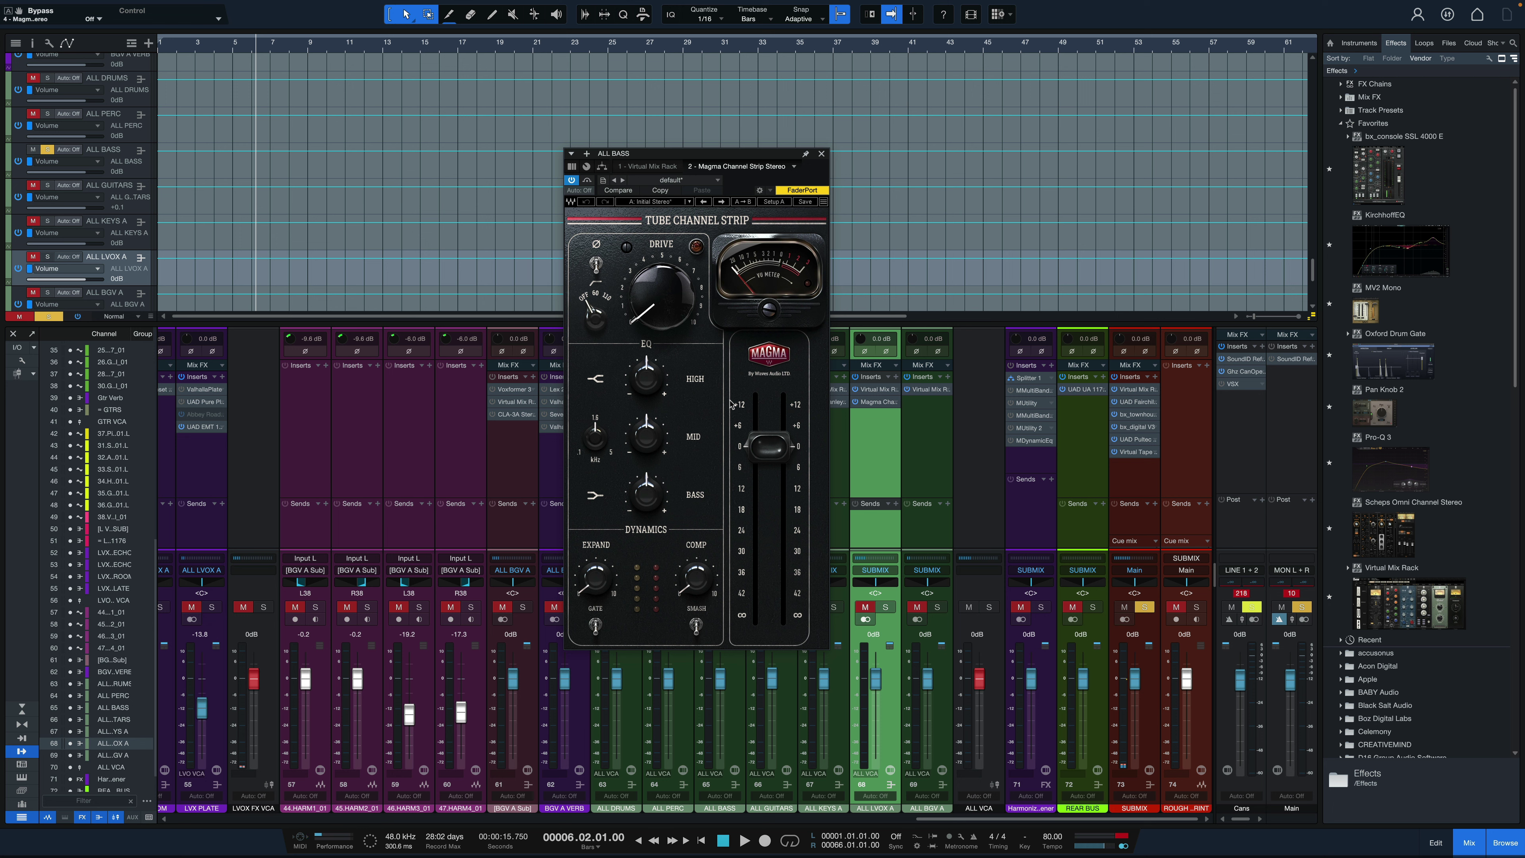
# Step: Raise Drive strongly on the ALL BASS Magma Channel Strip and lower its output to about -5.4 dB
pyautogui.moveTo(661, 300); pyautogui.dragTo(661, 229)
pyautogui.moveTo(768, 446); pyautogui.dragTo(769, 466)
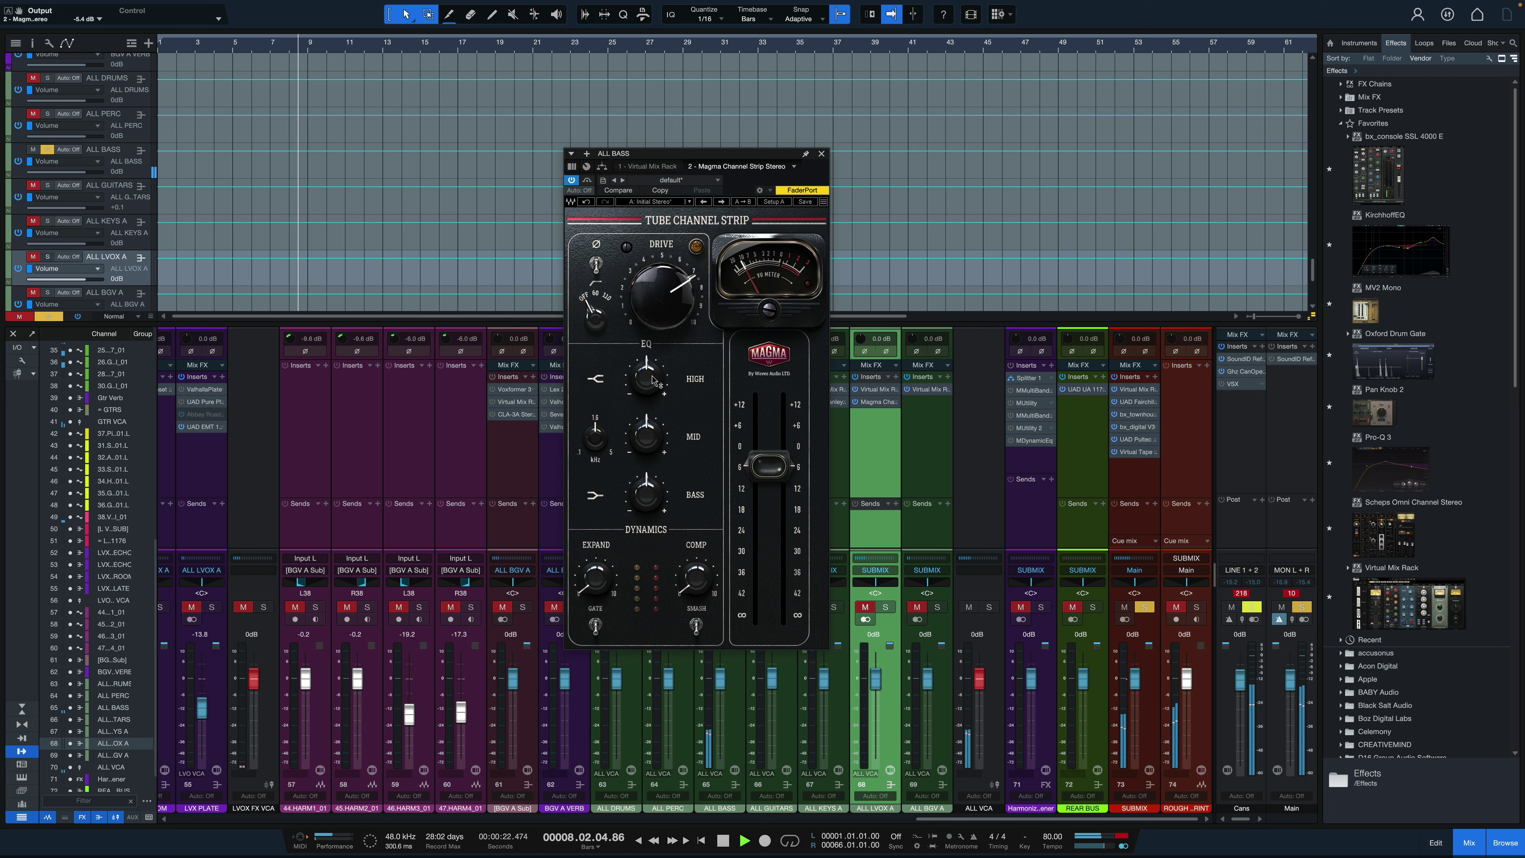
# Step: Shape the bass EQ with a High cut, a raised mid frequency with a Mid boost, and a Bass boost of about 3.4 dB
pyautogui.moveTo(652, 381); pyautogui.dragTo(650, 396)
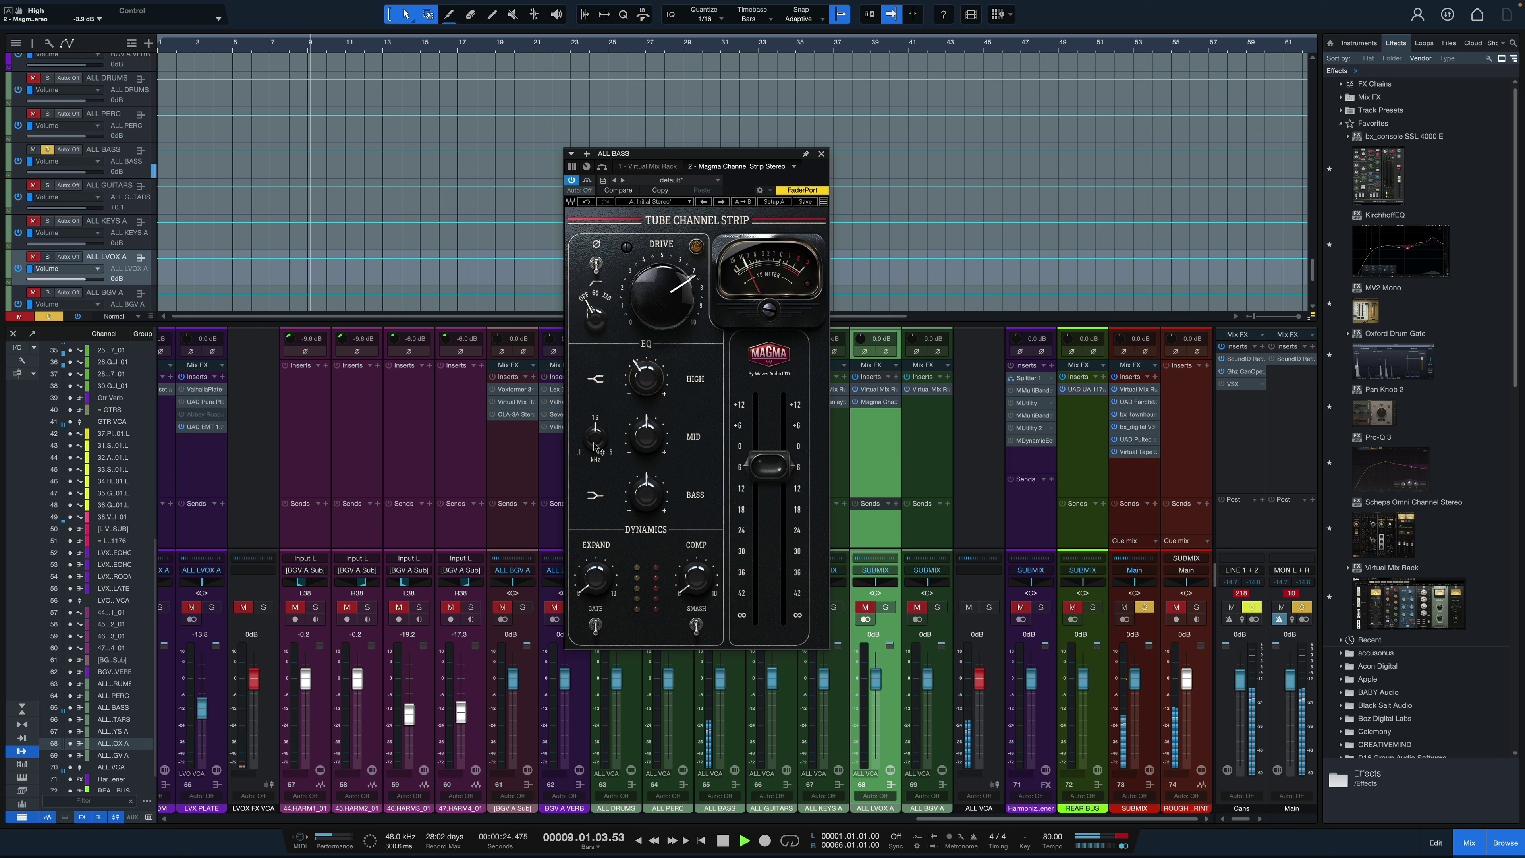
pyautogui.moveTo(597, 444); pyautogui.dragTo(647, 438)
pyautogui.moveTo(657, 502); pyautogui.dragTo(658, 487)
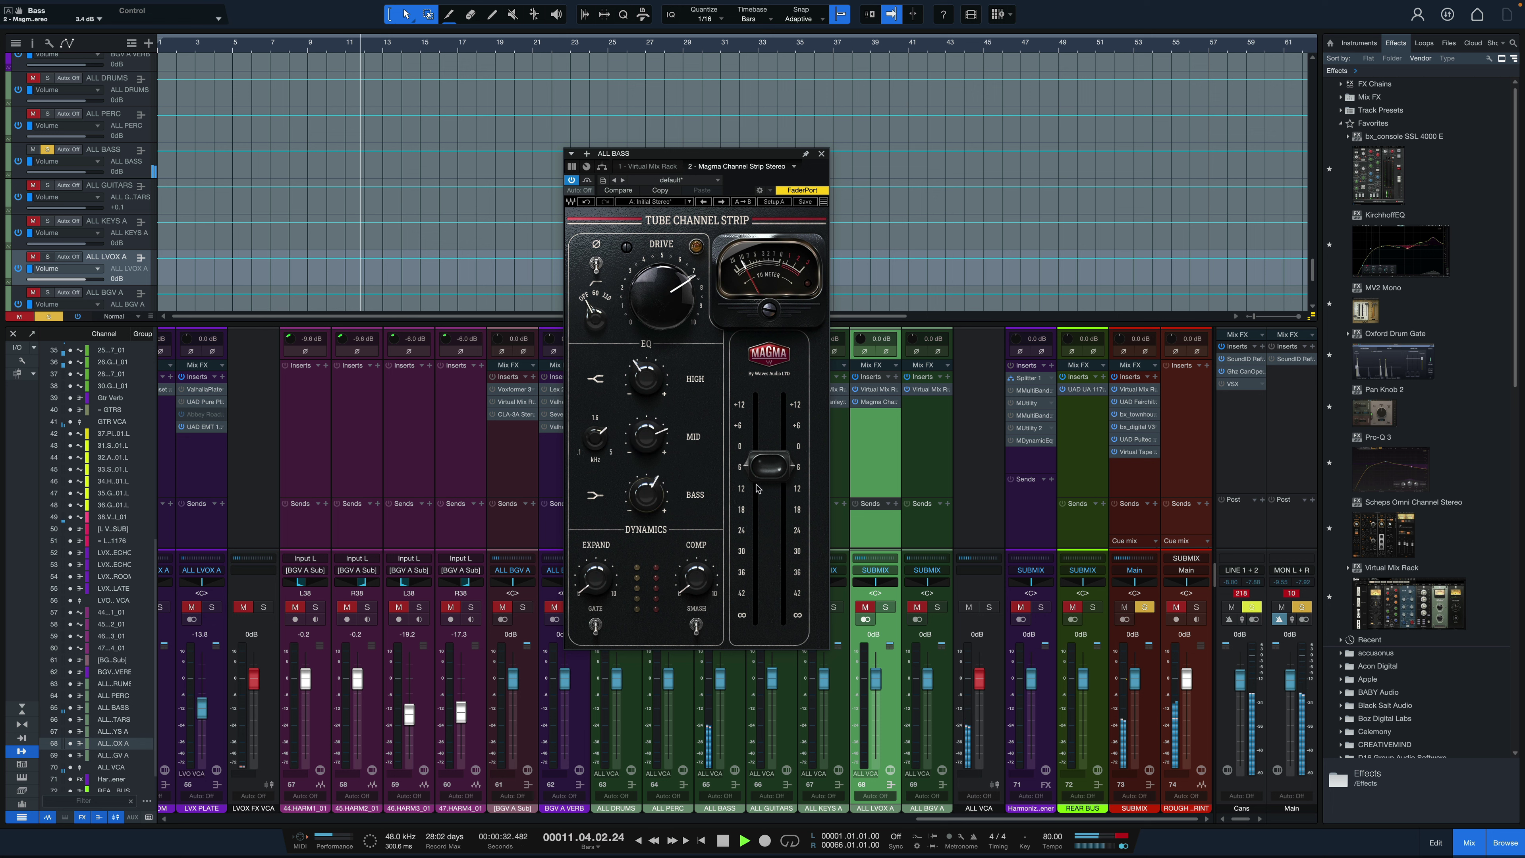
# Step: Raise the Magma compression on ALL BASS to about 41.8% and lower the output to about -8.4 dB
pyautogui.moveTo(767, 465); pyautogui.dragTo(764, 469)
pyautogui.moveTo(703, 584); pyautogui.dragTo(697, 581)
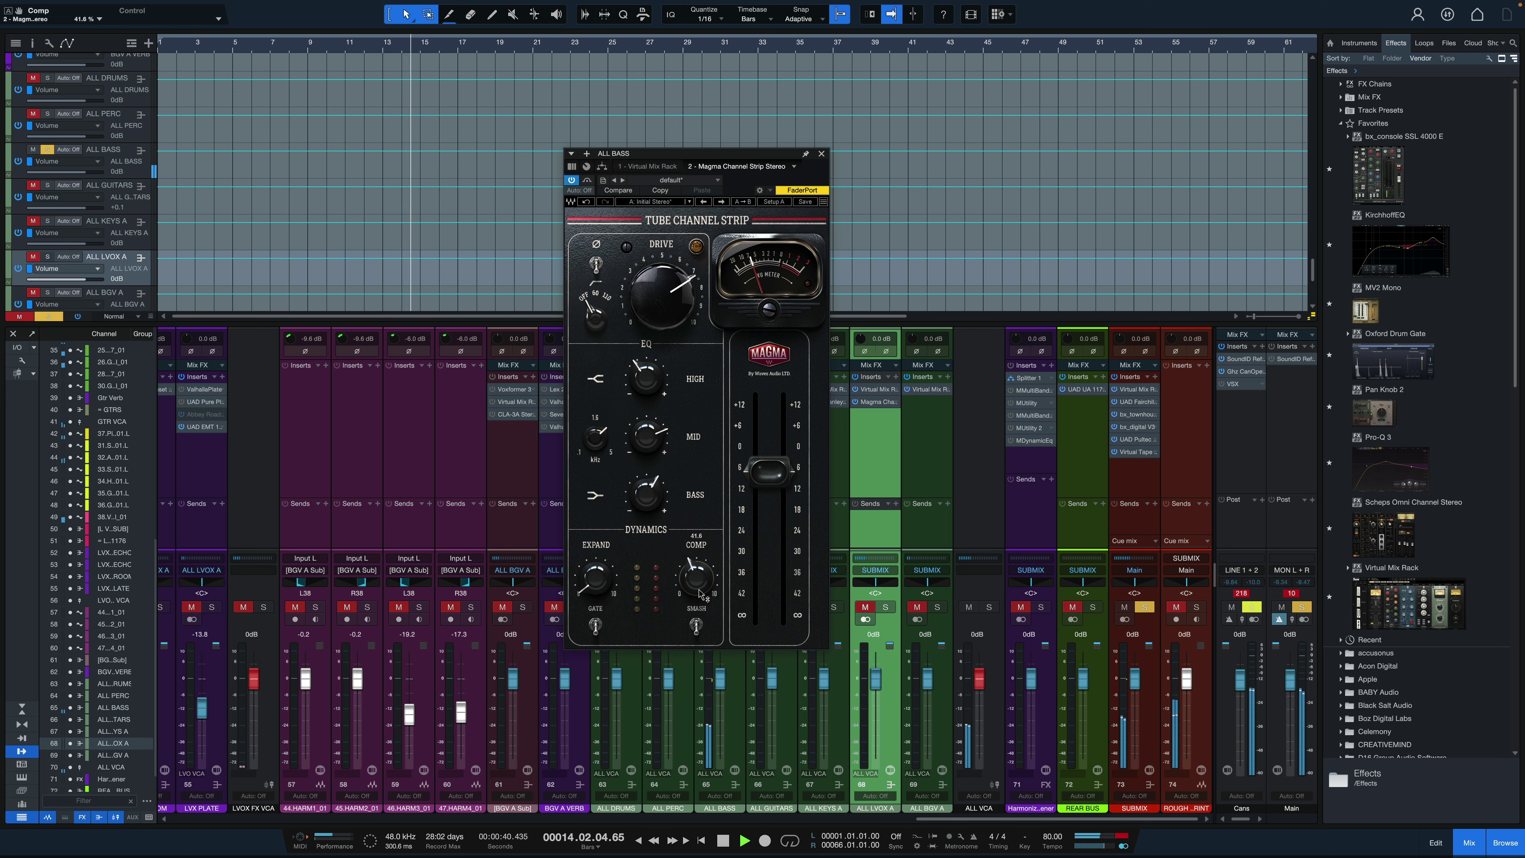
pyautogui.moveTo(747, 470); pyautogui.dragTo(775, 496)
# Step: Replay ALL BASS with the Magma Channel Strip bypassed to compare levels
pyautogui.press('space')
pyautogui.press('space')
pyautogui.click(586, 180)
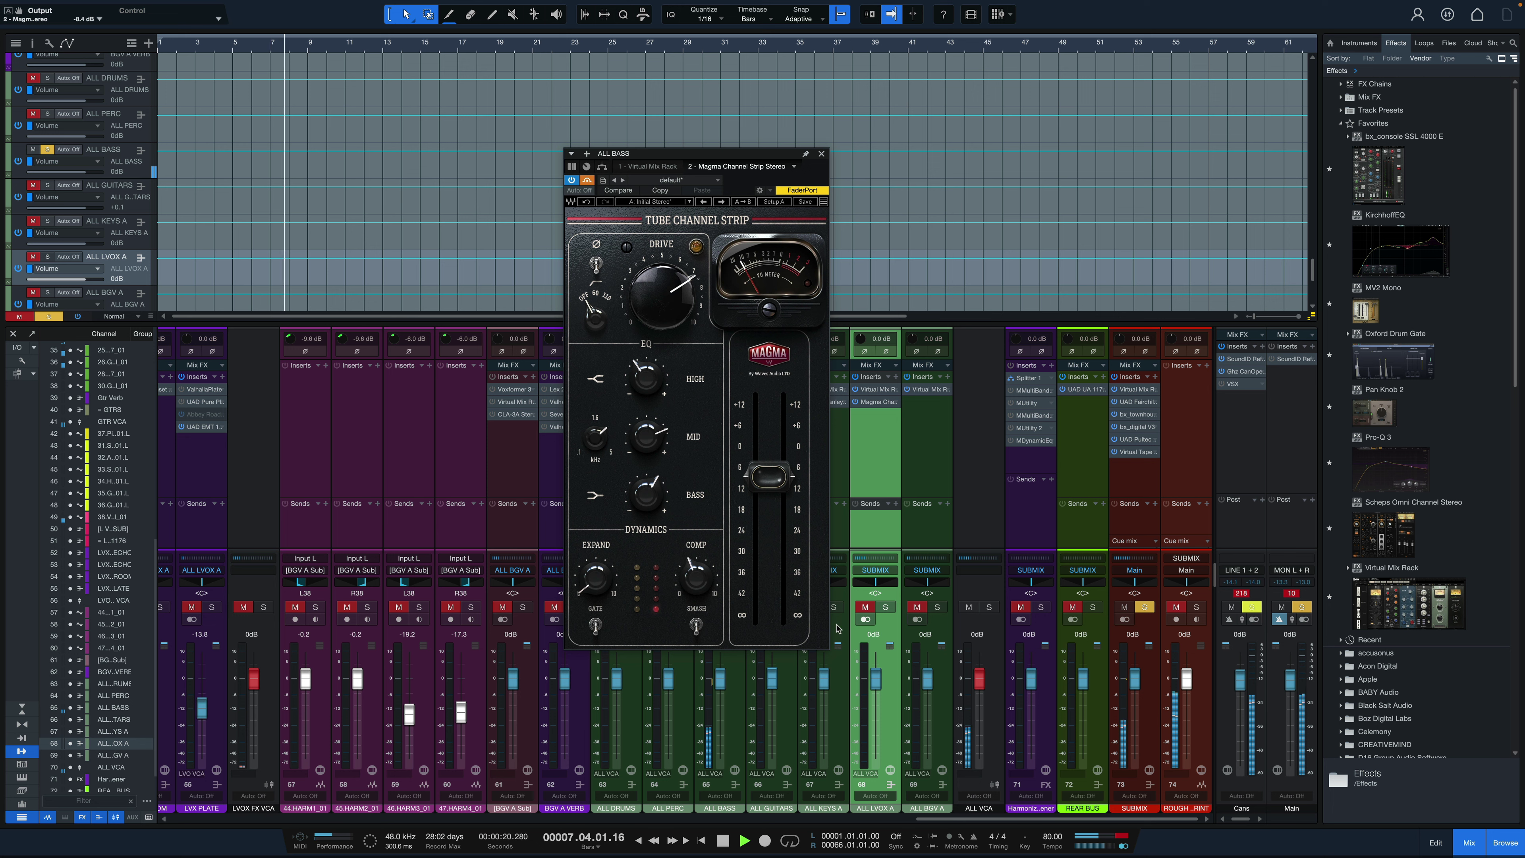
pyautogui.press('space')
# Step: Raise the ALL BASS channel volume to +10.0 dB and lower the Magma output to about -11.7 dB during playback
pyautogui.moveTo(723, 690); pyautogui.dragTo(723, 659)
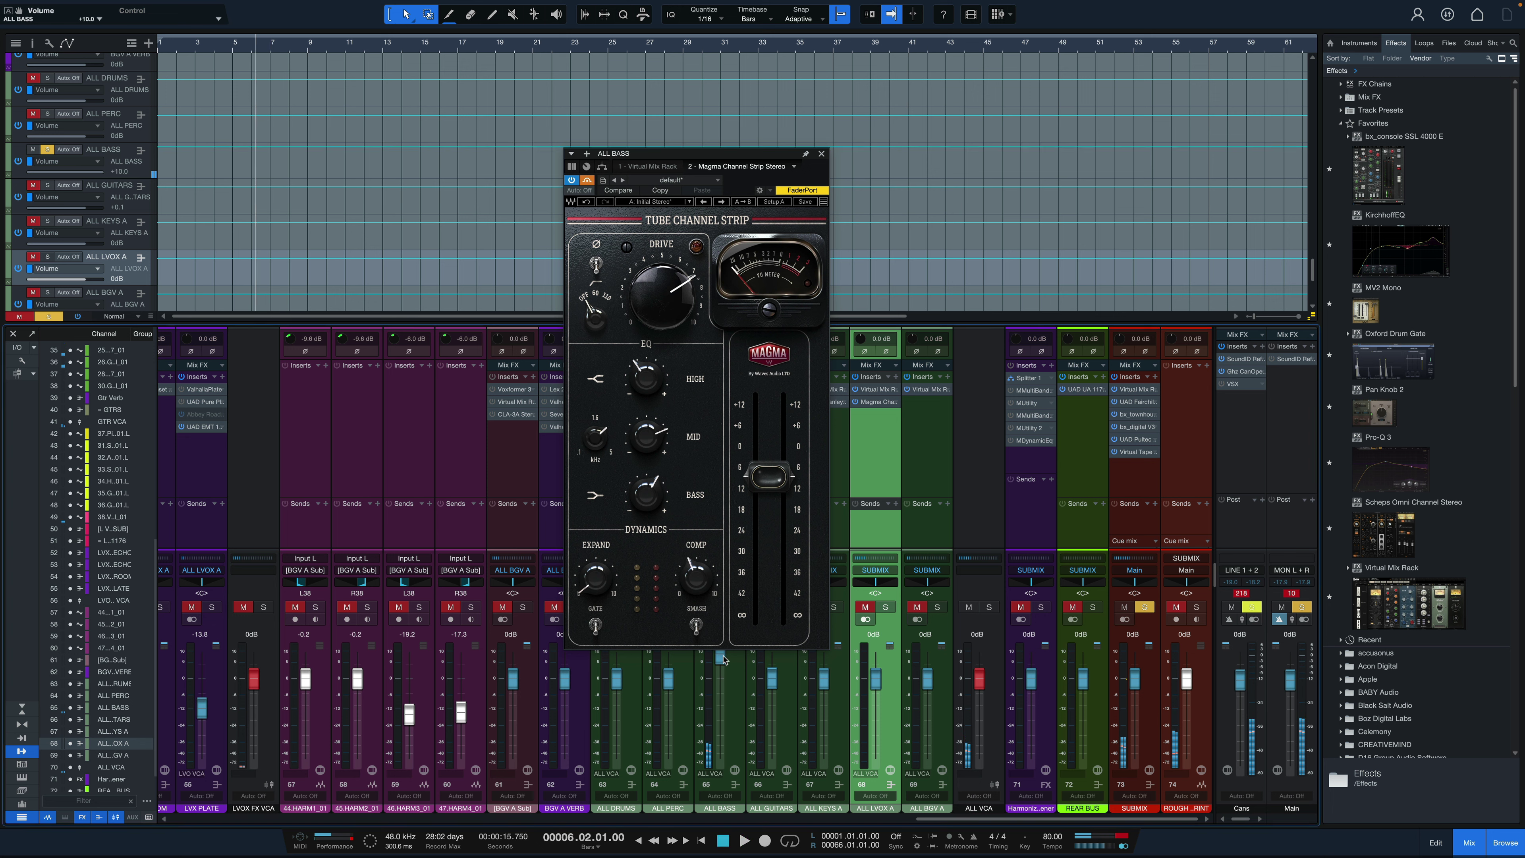
pyautogui.press('space')
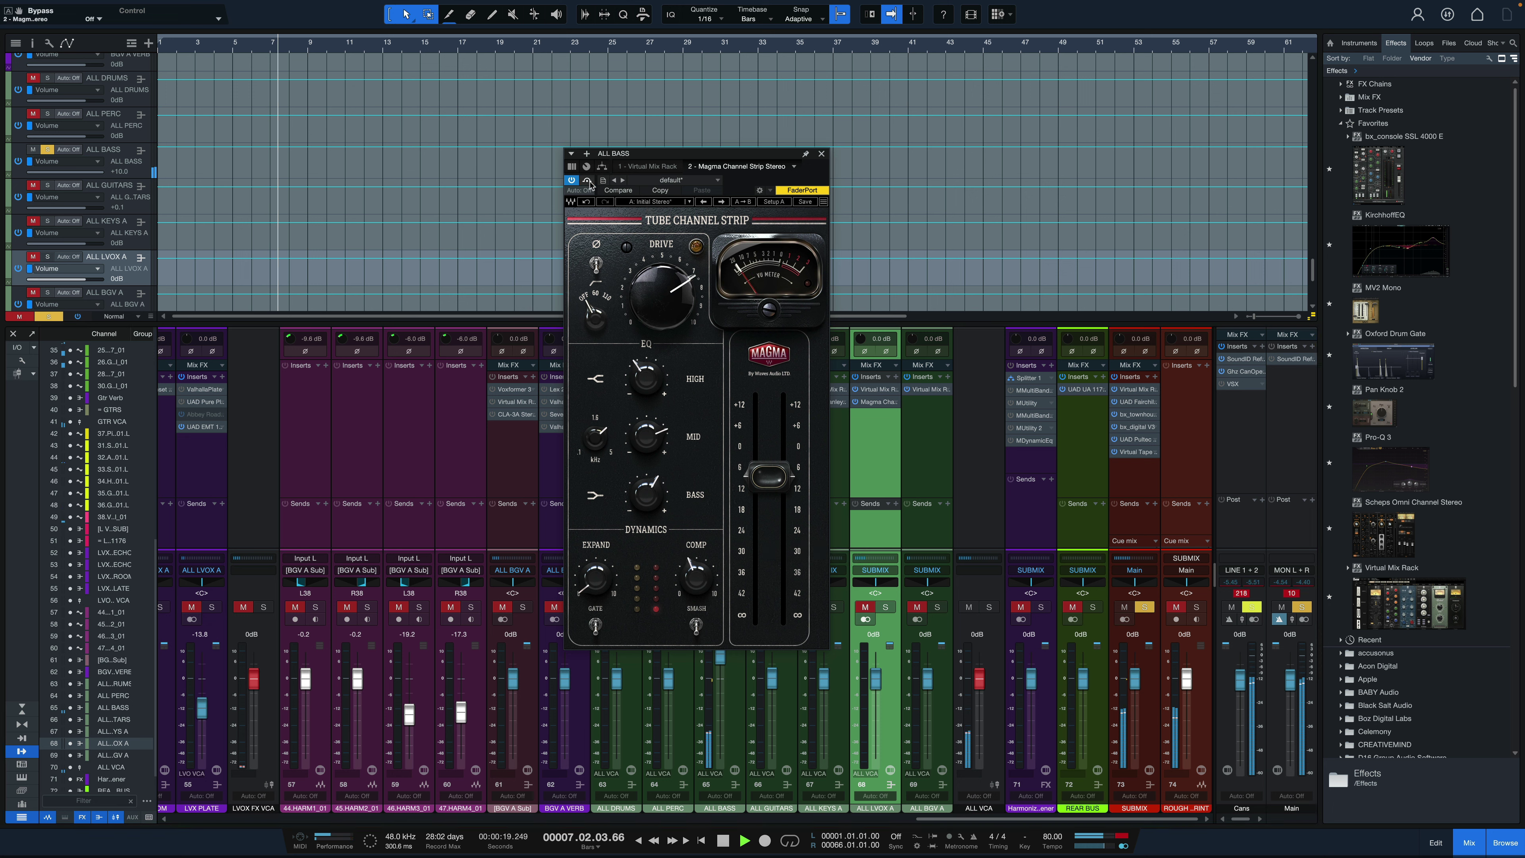
pyautogui.moveTo(769, 476); pyautogui.dragTo(769, 489)
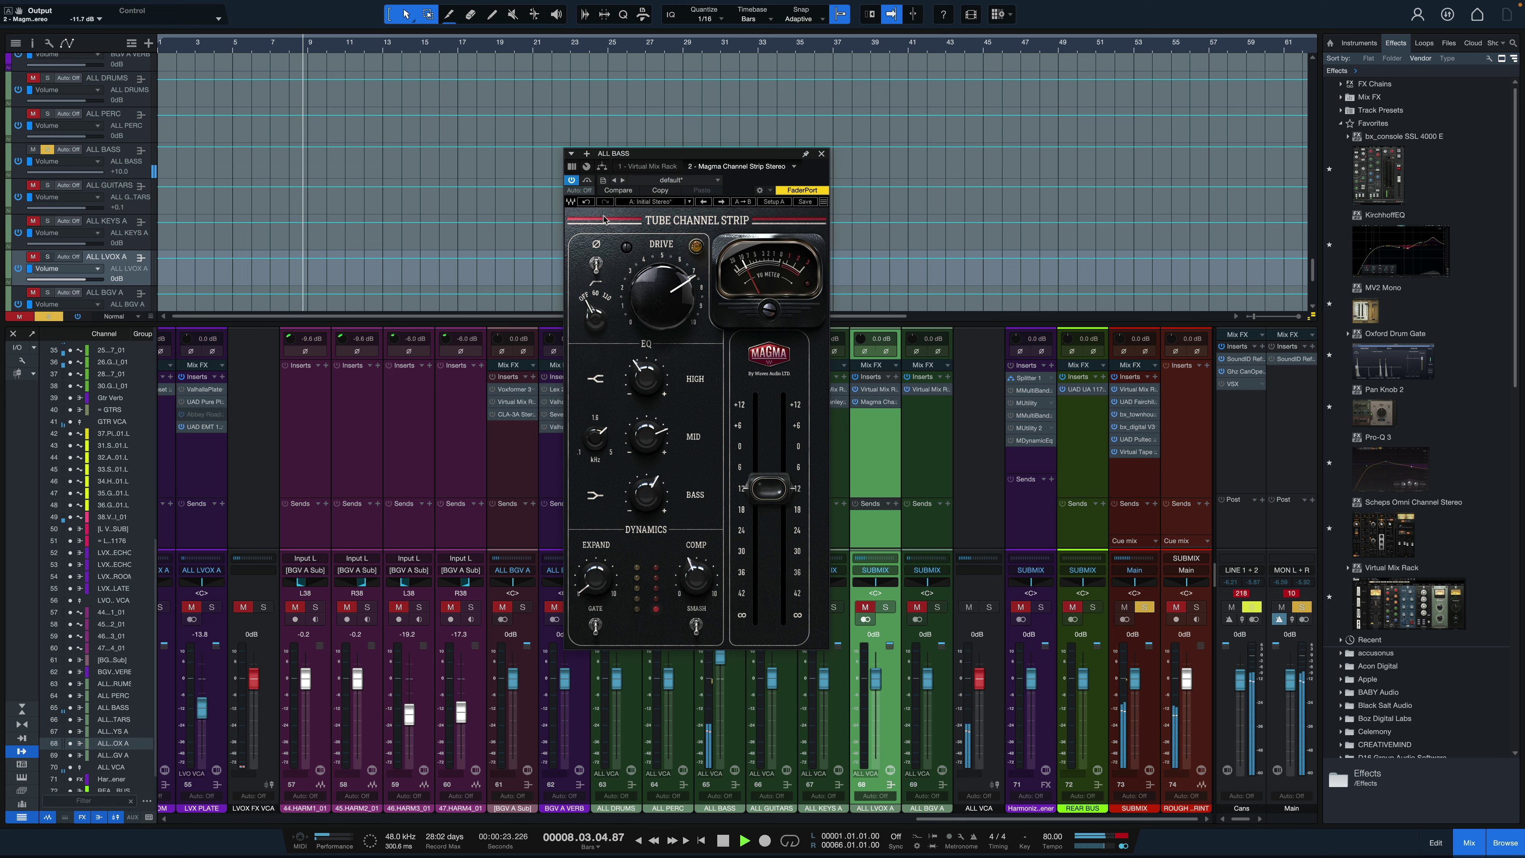
# Step: Bypass and re-enable the Magma Channel Strip on ALL BASS during playback to compare the sound
pyautogui.click(587, 182)
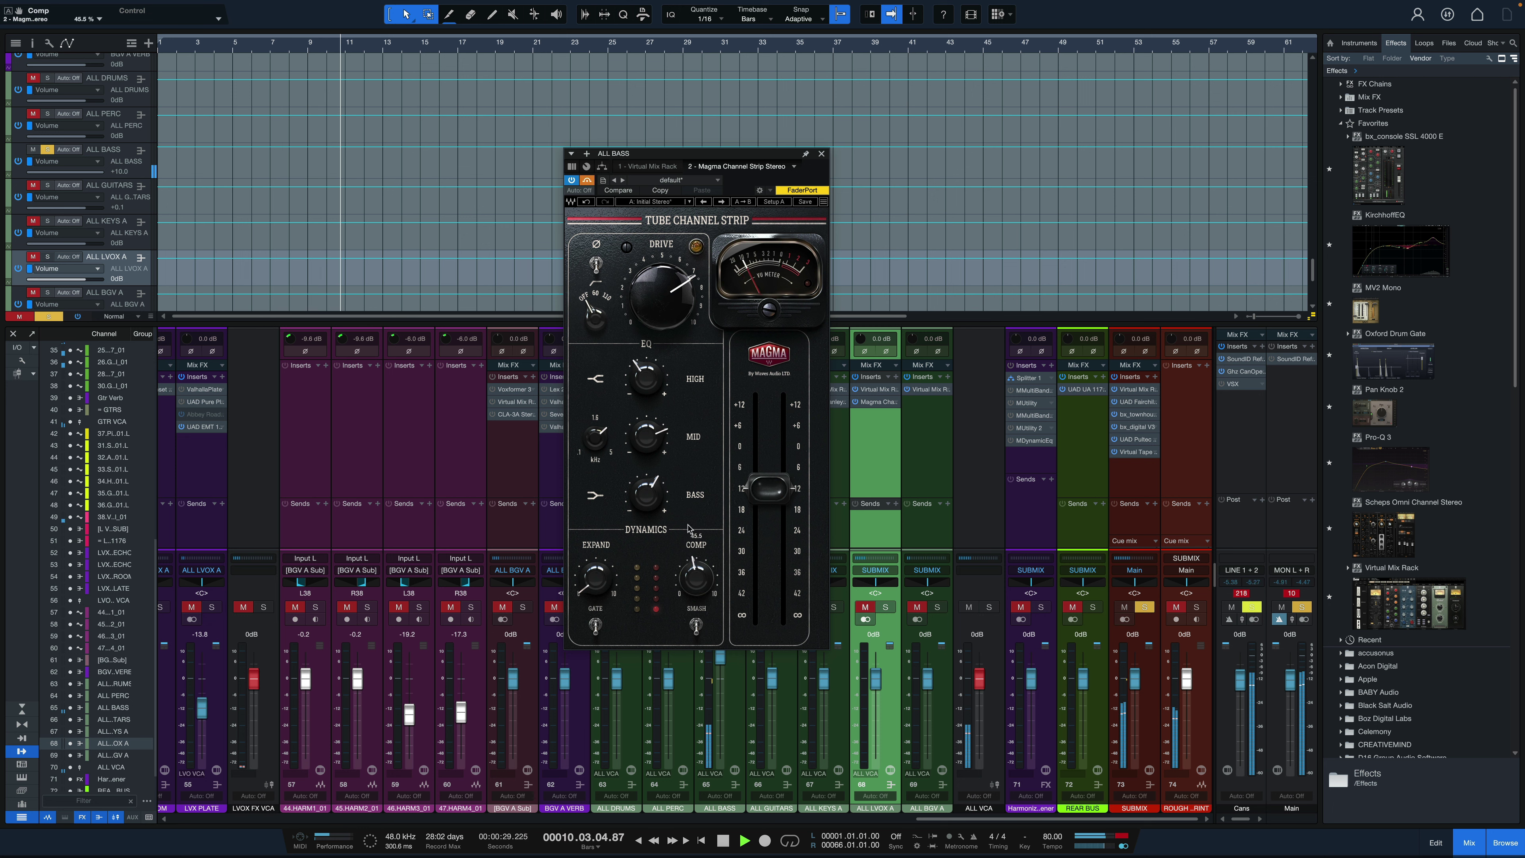
pyautogui.click(588, 181)
pyautogui.press('space')
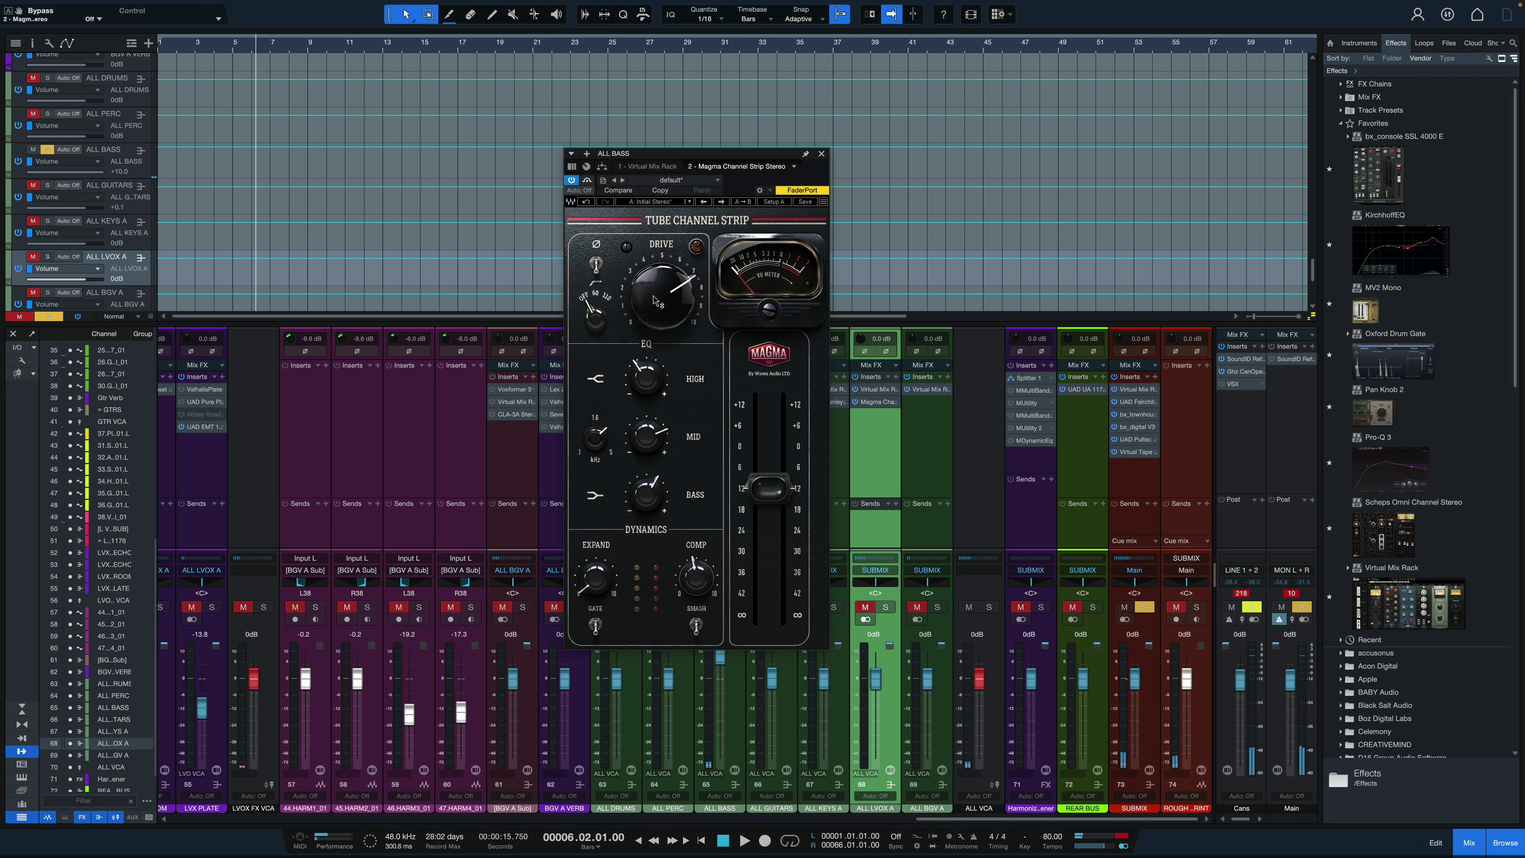
# Step: Raise Drive on the ALL BASS Magma strip to about 84.2% and lower the output to about -13.2 dB
pyautogui.moveTo(661, 305); pyautogui.dragTo(660, 293)
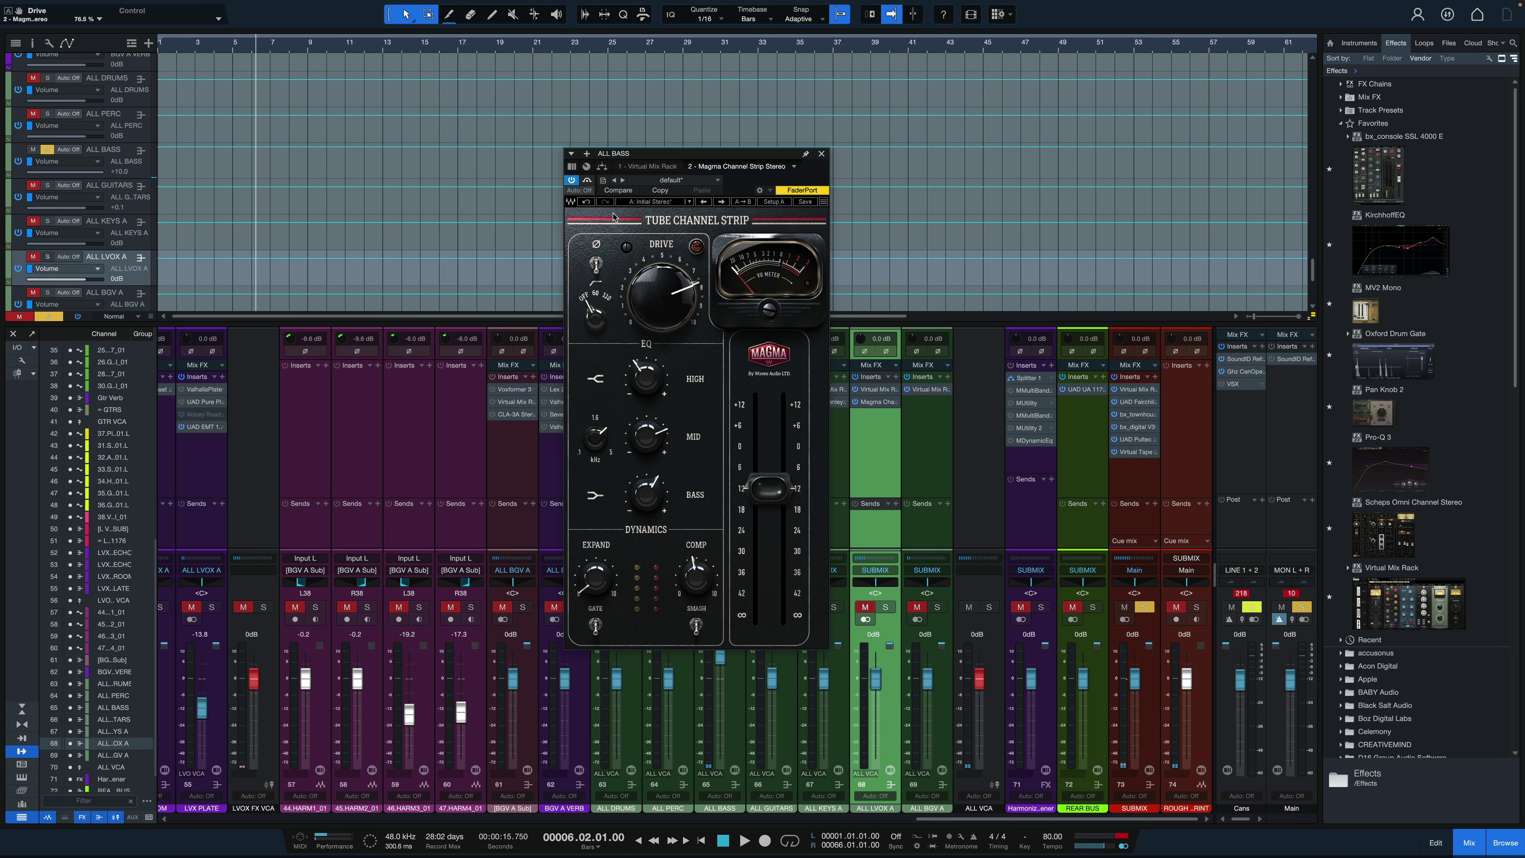
pyautogui.press('space')
pyautogui.moveTo(655, 303); pyautogui.dragTo(655, 292)
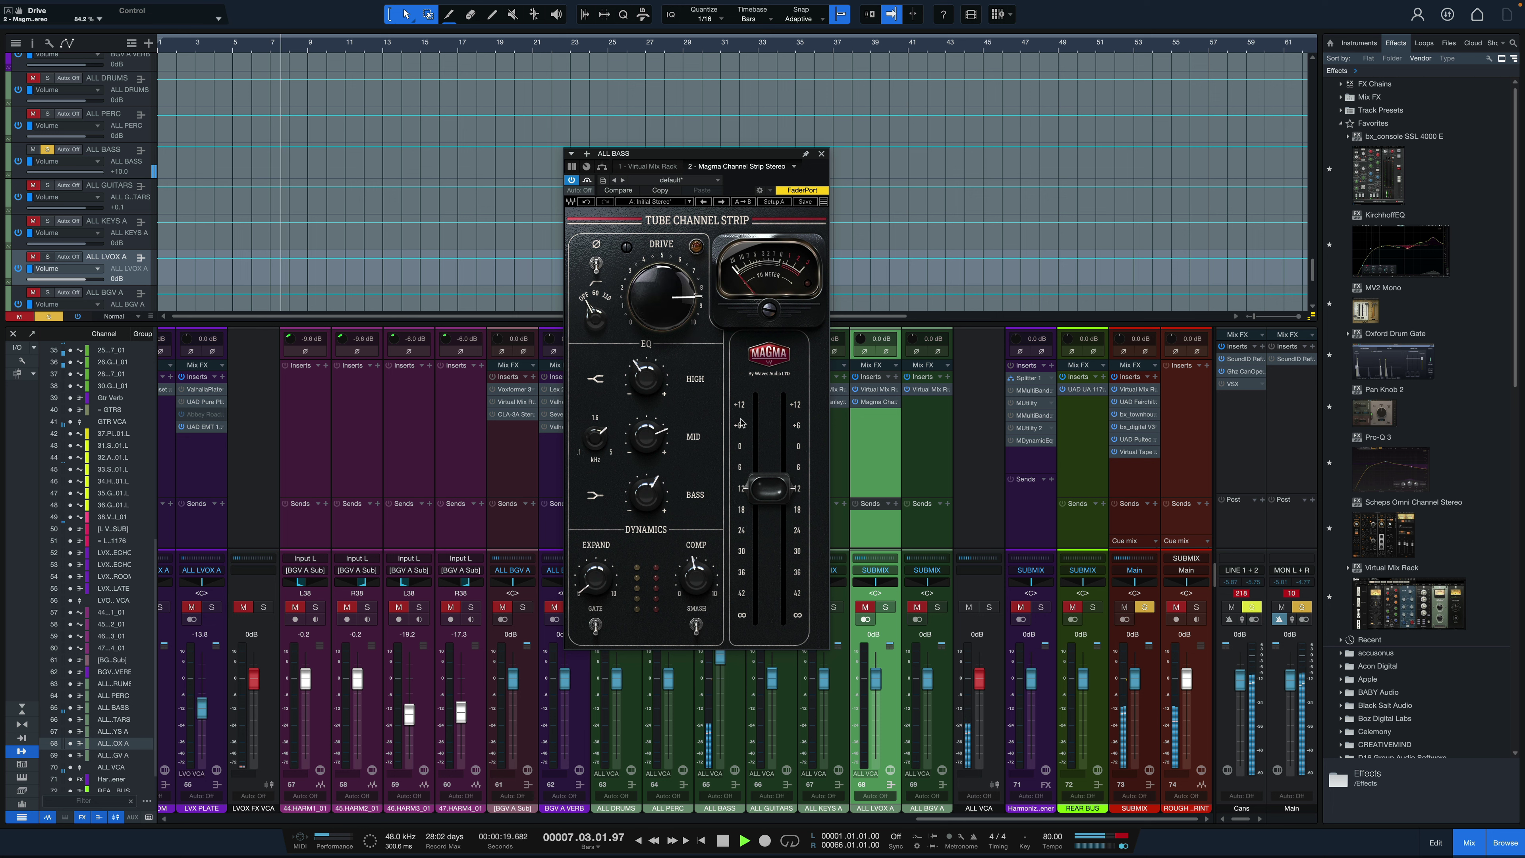
pyautogui.moveTo(770, 487); pyautogui.dragTo(769, 494)
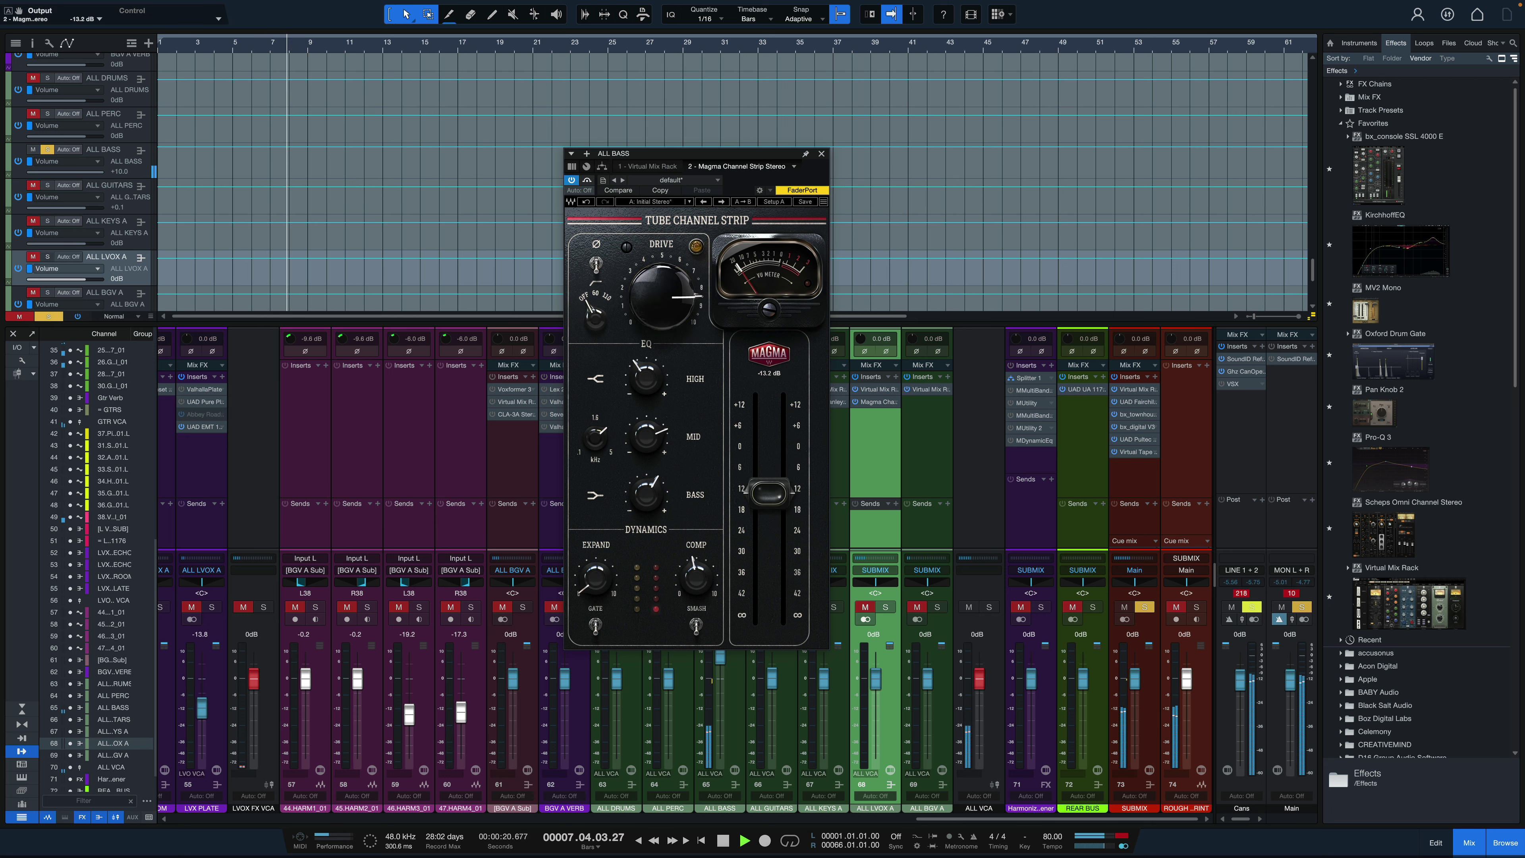
# Step: Compare ALL BASS with the Magma strip bypassed, boost its Mid band to about 11.7 dB, and replay it active
pyautogui.click(588, 181)
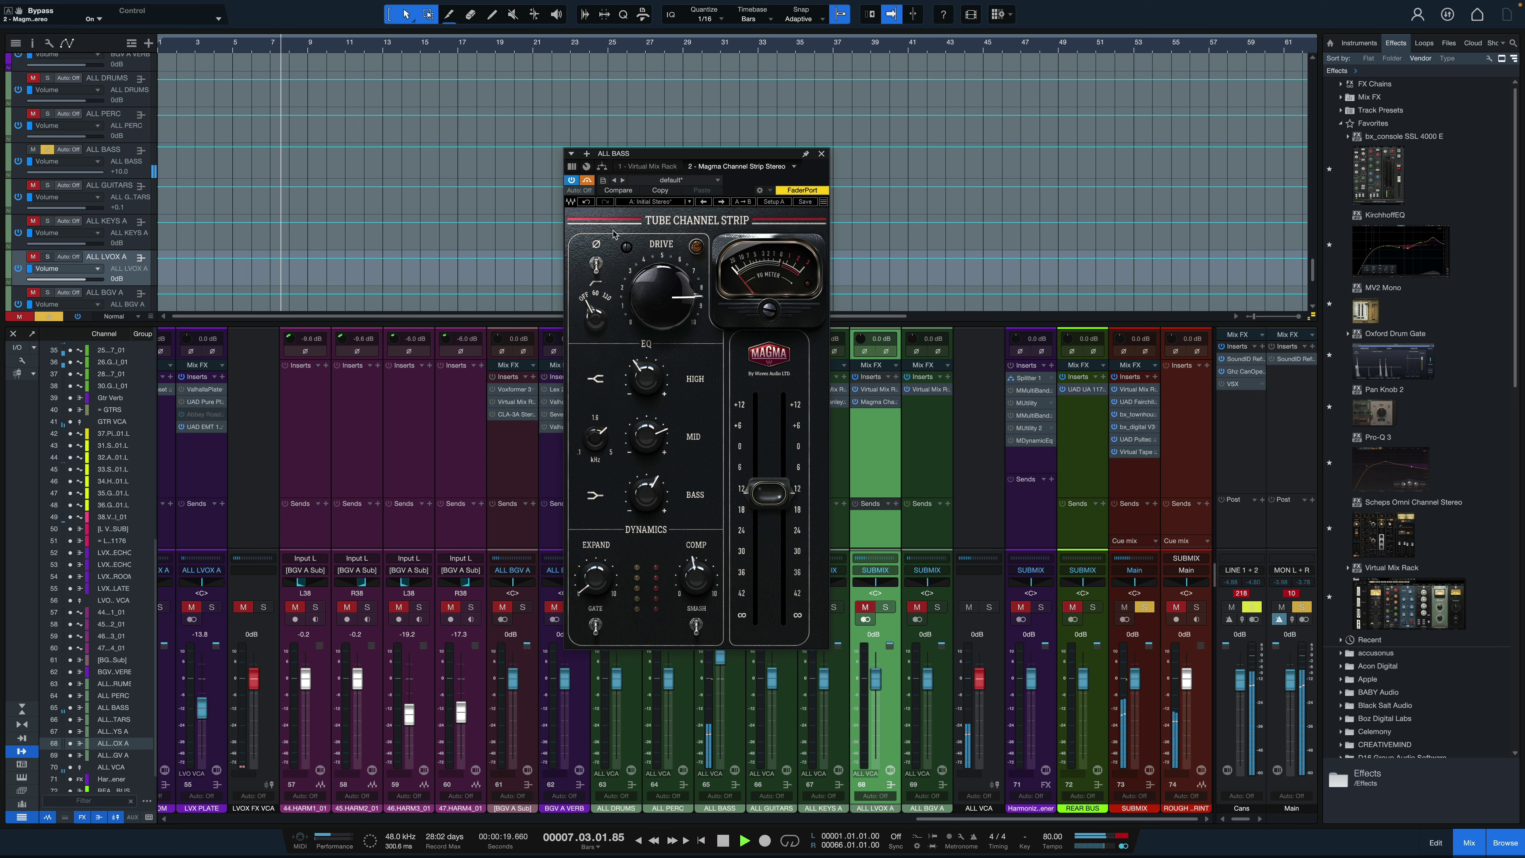
pyautogui.moveTo(649, 451)
pyautogui.mouseDown()
pyautogui.moveTo(649, 436)
pyautogui.moveTo(655, 453)
pyautogui.mouseUp()
pyautogui.press('space')
pyautogui.press('space')
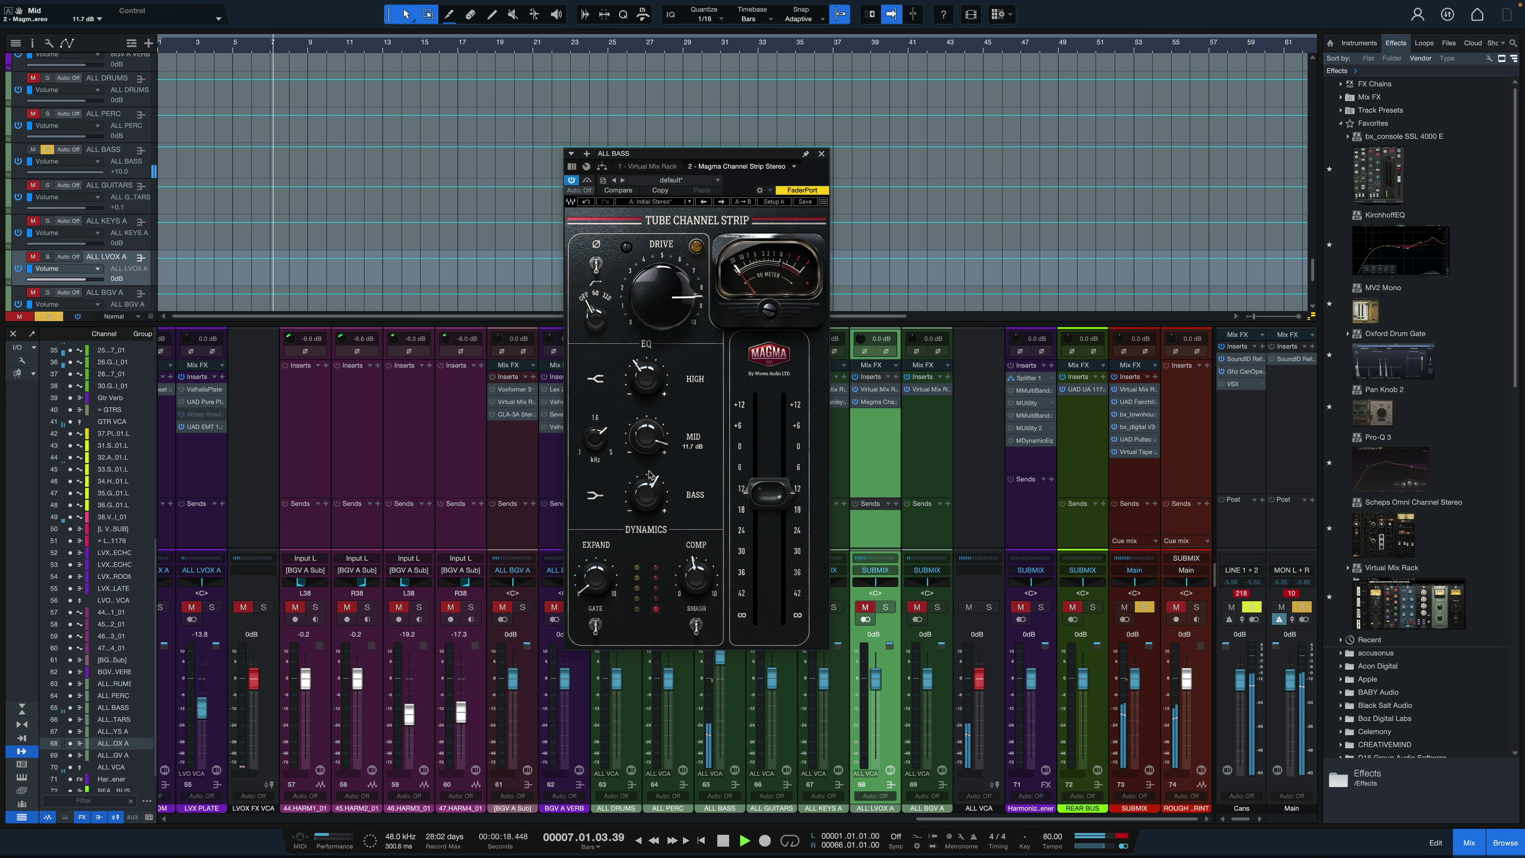
# Step: Lower the ALL BASS Magma output to about -14.7 dB and stop playback
pyautogui.moveTo(769, 493); pyautogui.dragTo(781, 501)
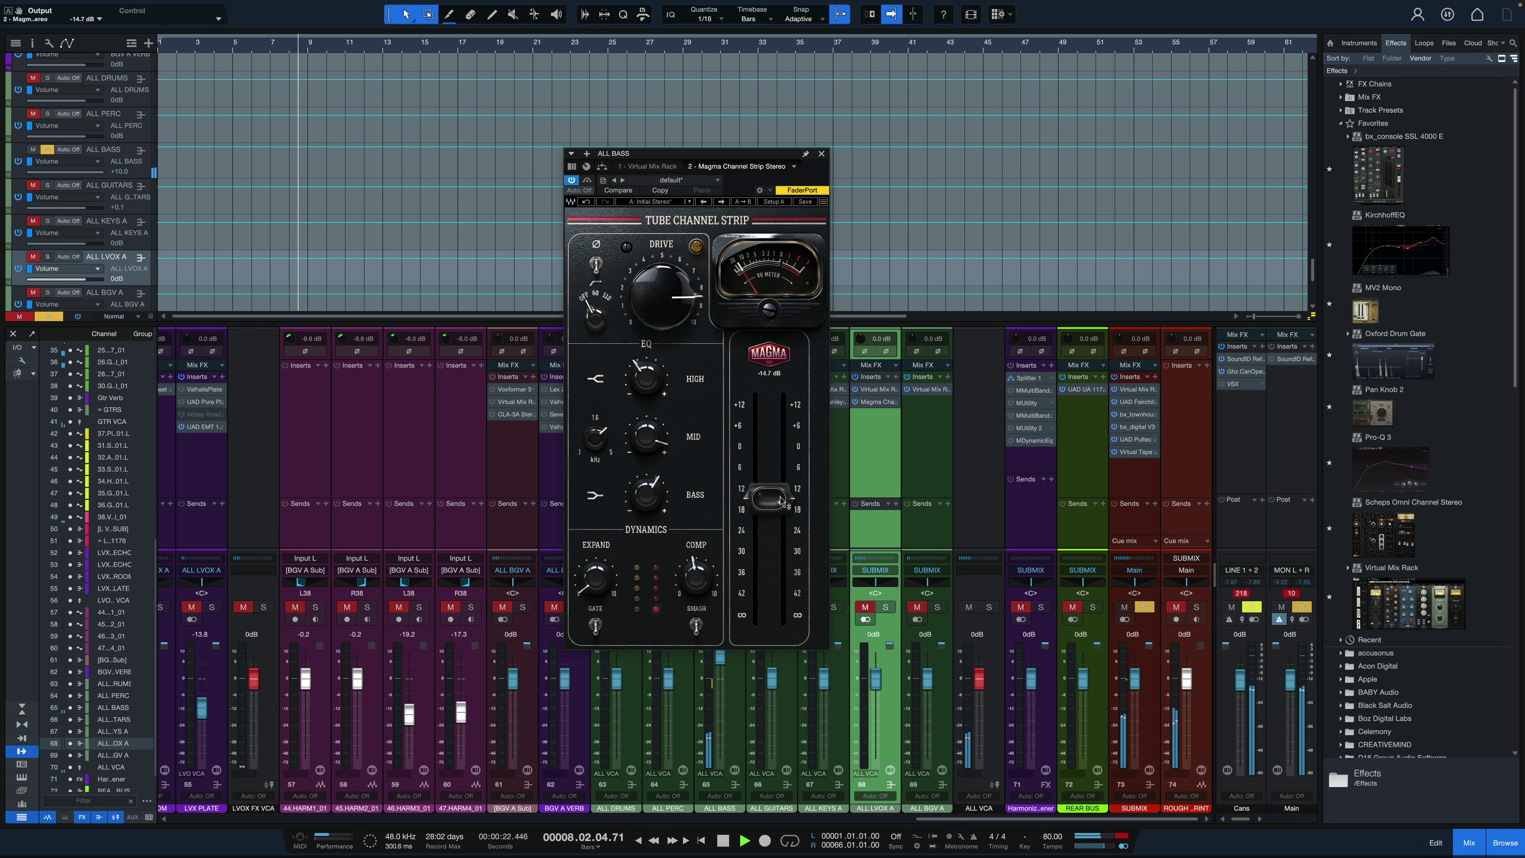
pyautogui.press('space')
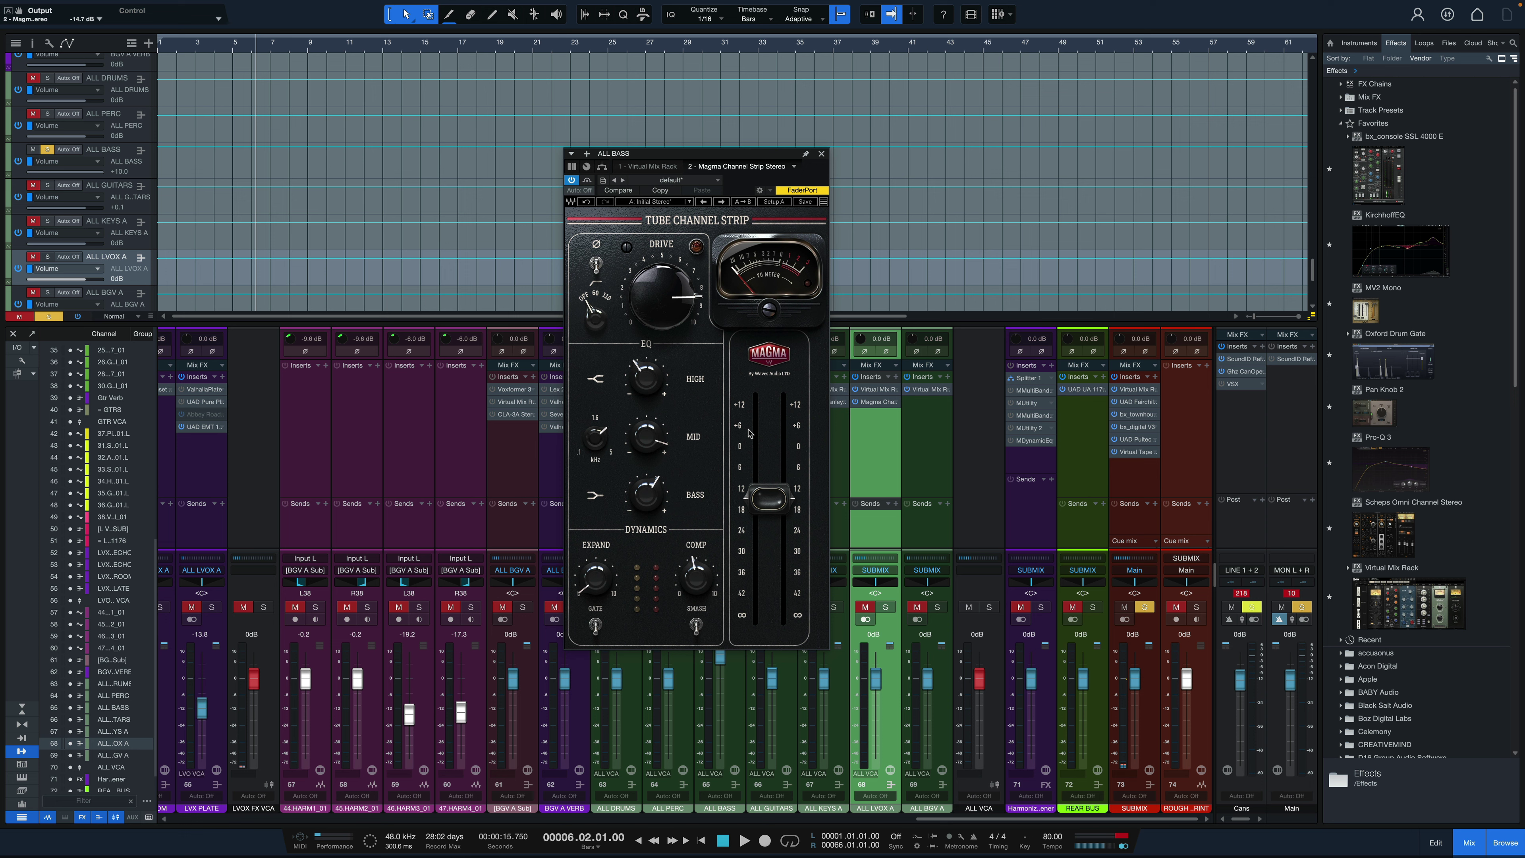
# Step: Show the Magma Channel Strip on ALL GUITARS and play the section with the strip bypassed
pyautogui.moveTo(731, 150); pyautogui.dragTo(763, 162)
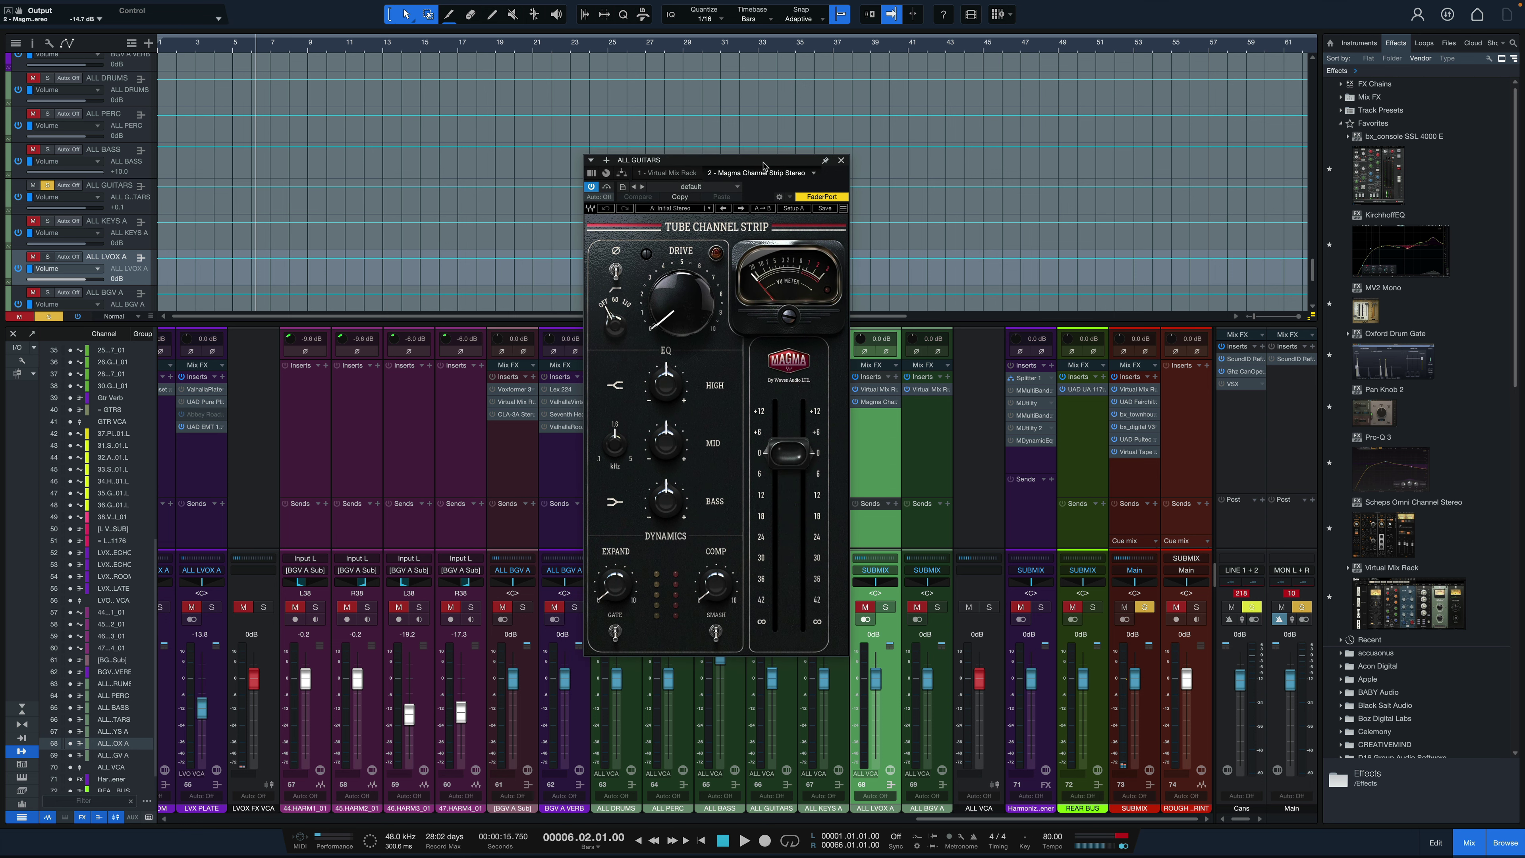
pyautogui.click(606, 187)
pyautogui.press('space')
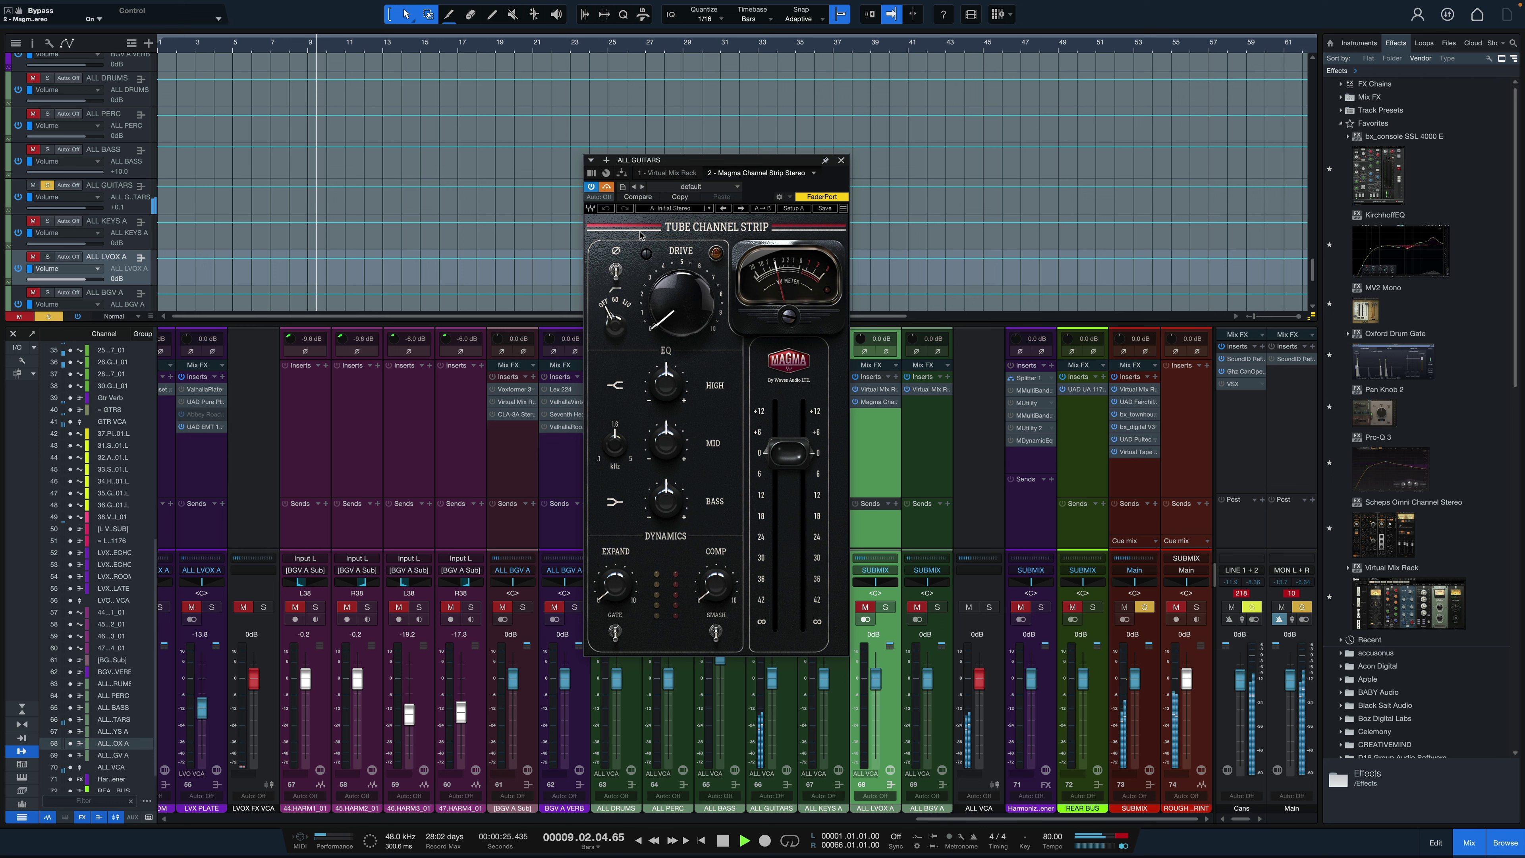
pyautogui.press('space')
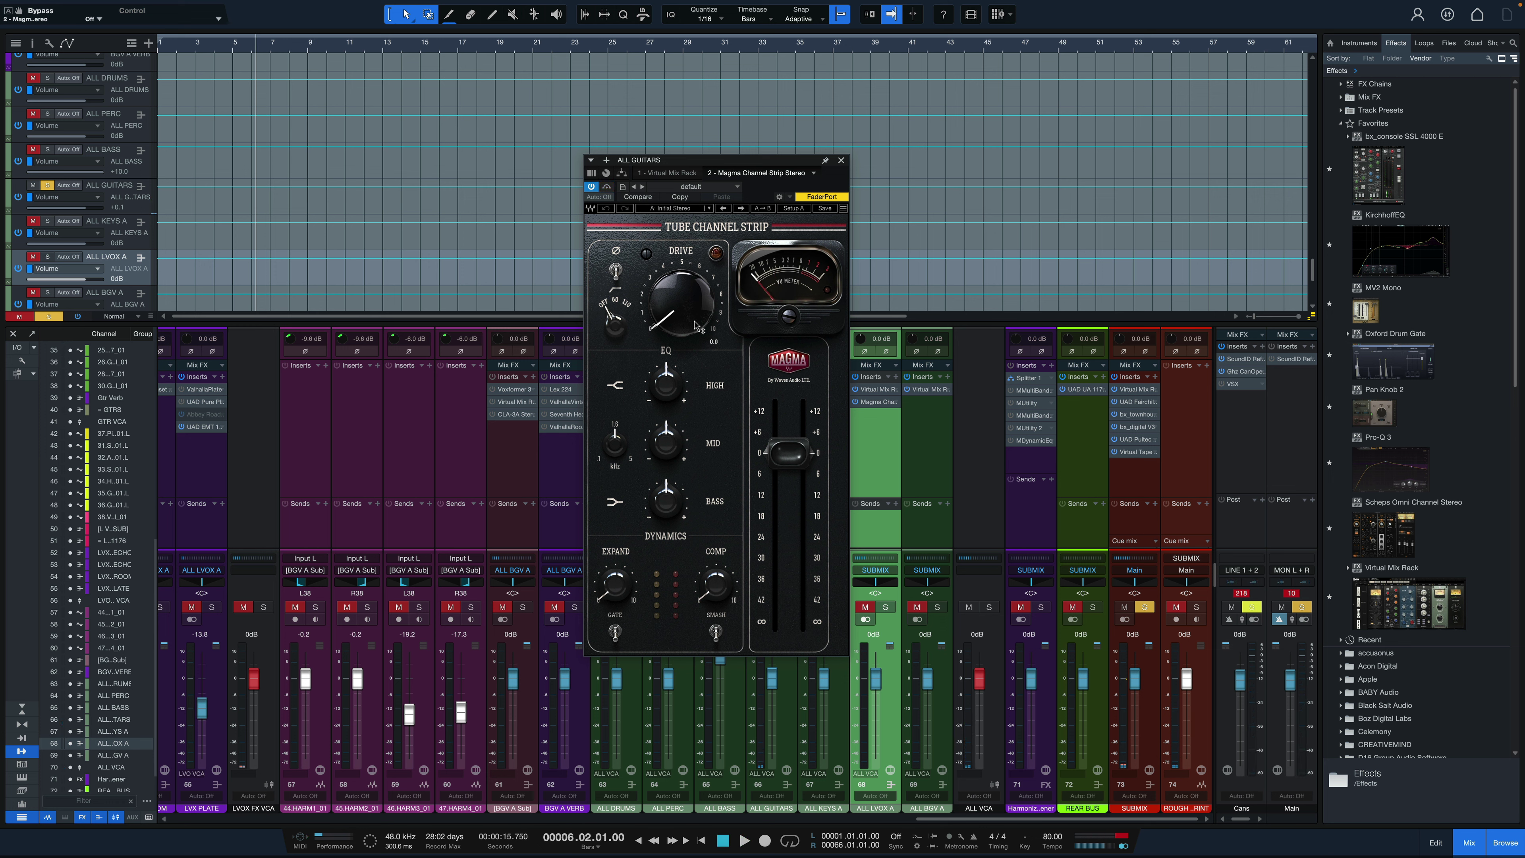
# Step: Raise Drive on the ALL GUITARS Magma strip to about 76.4% and lower its output to about -7.0 dB during playback
pyautogui.press('space')
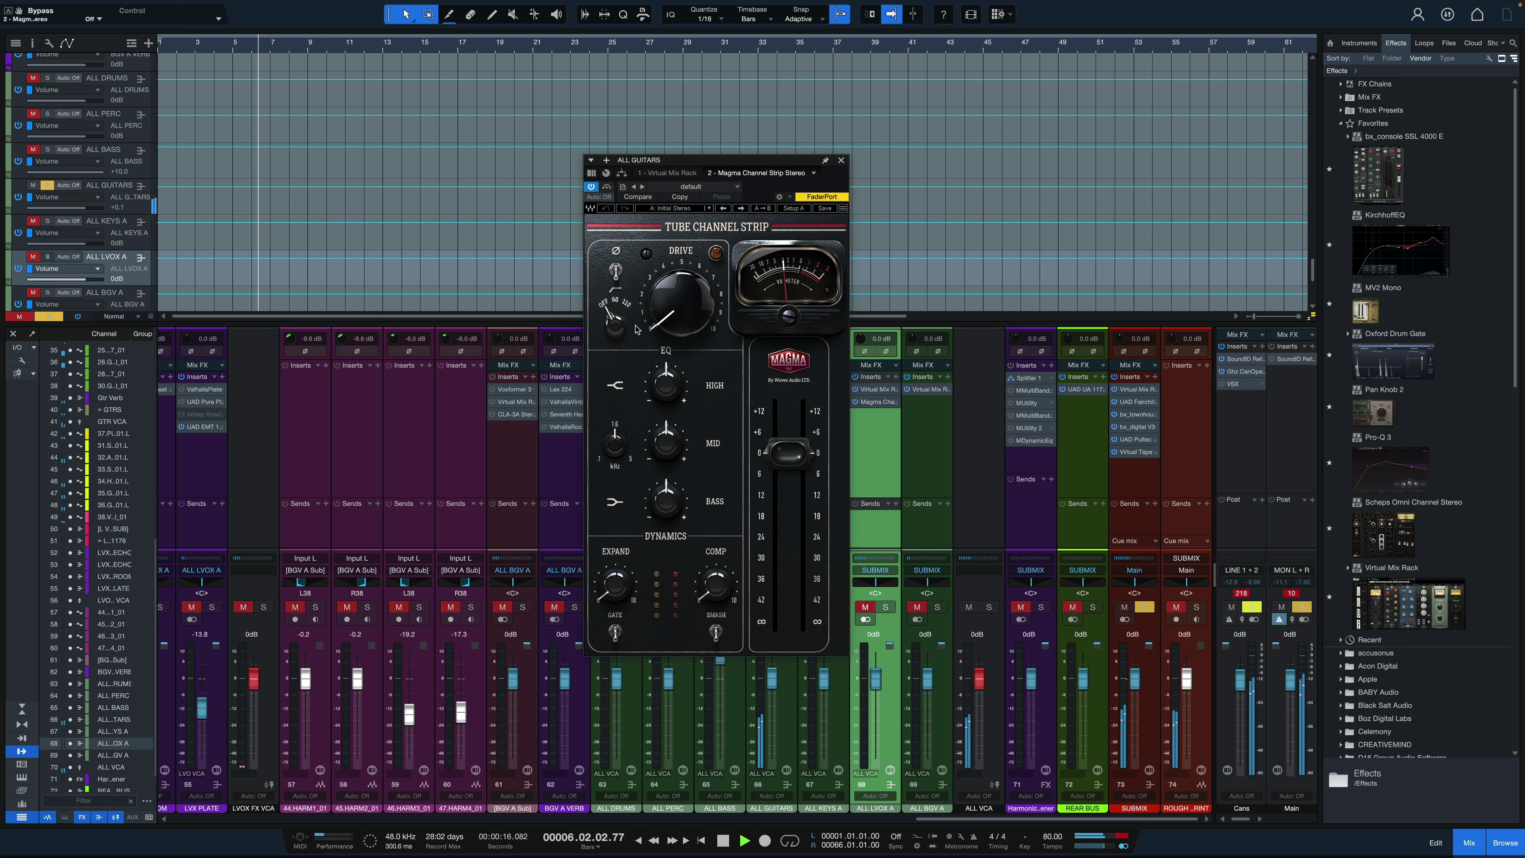
pyautogui.moveTo(618, 328); pyautogui.dragTo(680, 261)
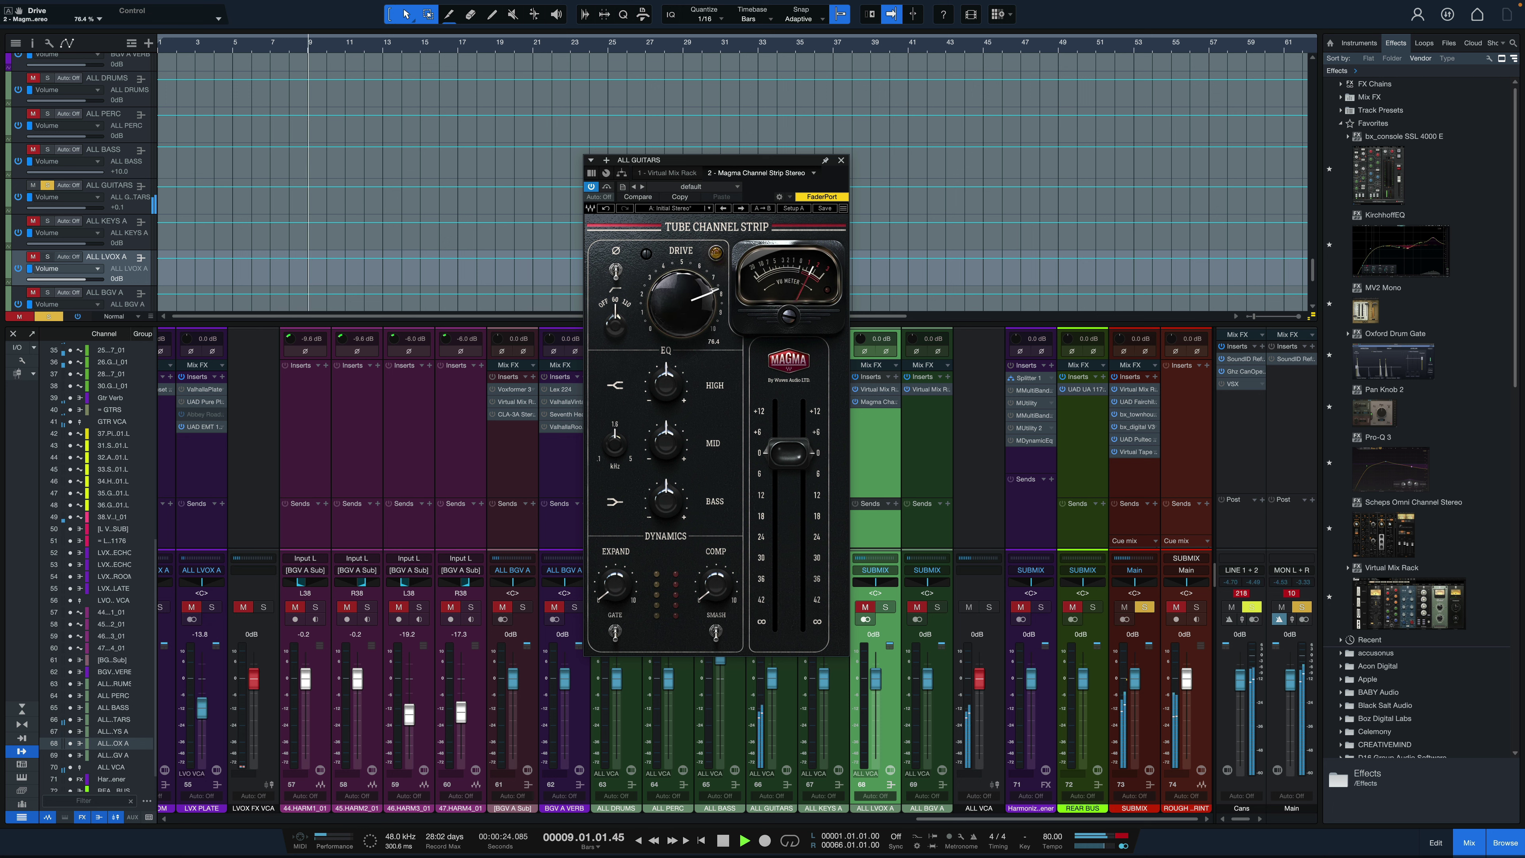
pyautogui.moveTo(788, 452)
pyautogui.mouseDown()
pyautogui.moveTo(788, 491)
pyautogui.moveTo(788, 476)
pyautogui.mouseUp()
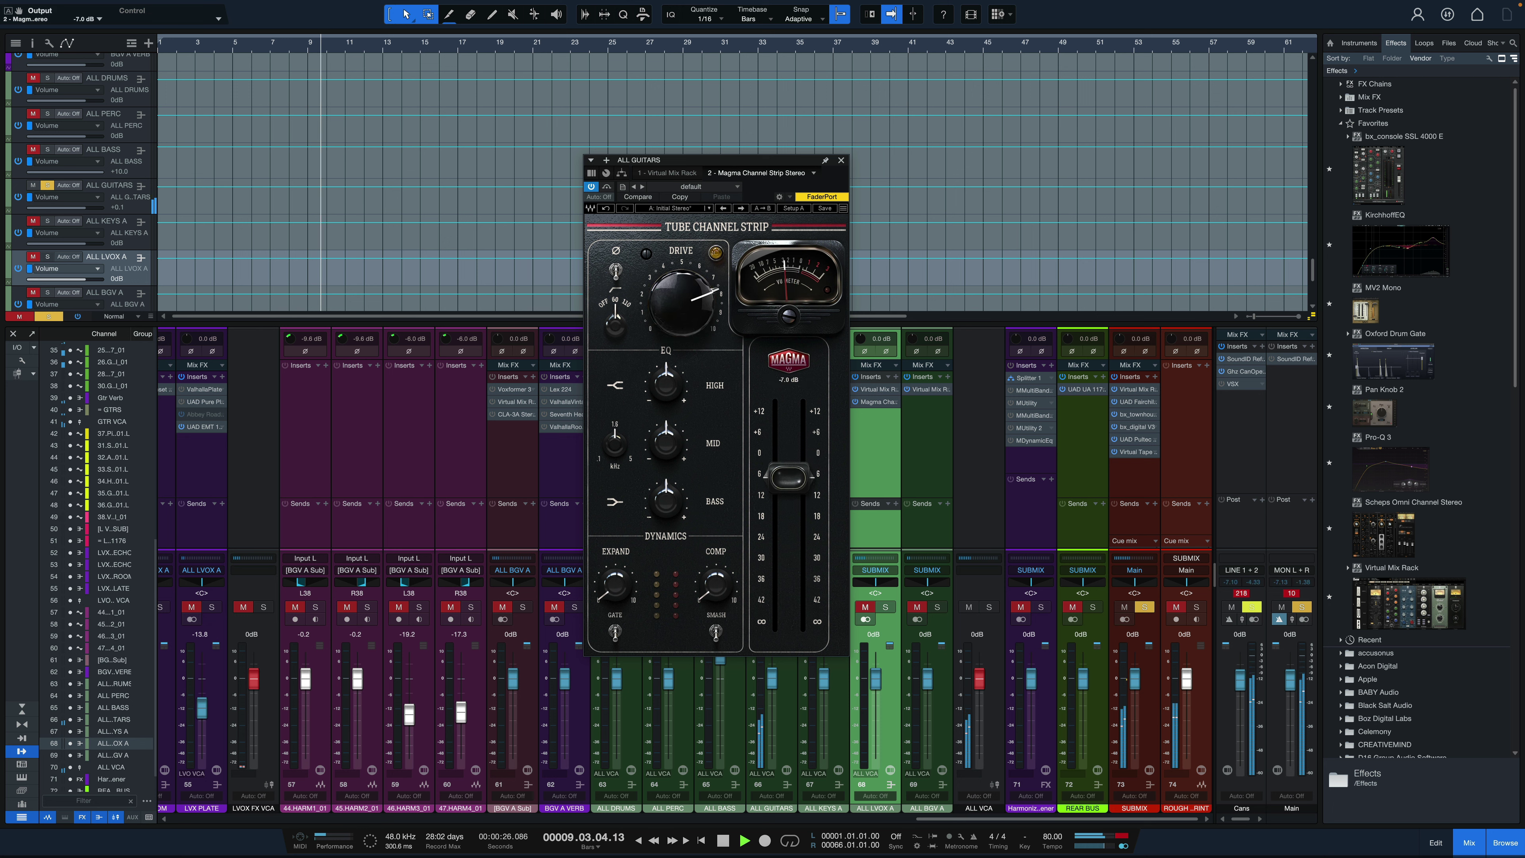
# Step: Boost the High band to about 2.7 dB and cut the Mid band to about -1.5 dB on ALL GUITARS
pyautogui.moveTo(672, 392); pyautogui.dragTo(673, 378)
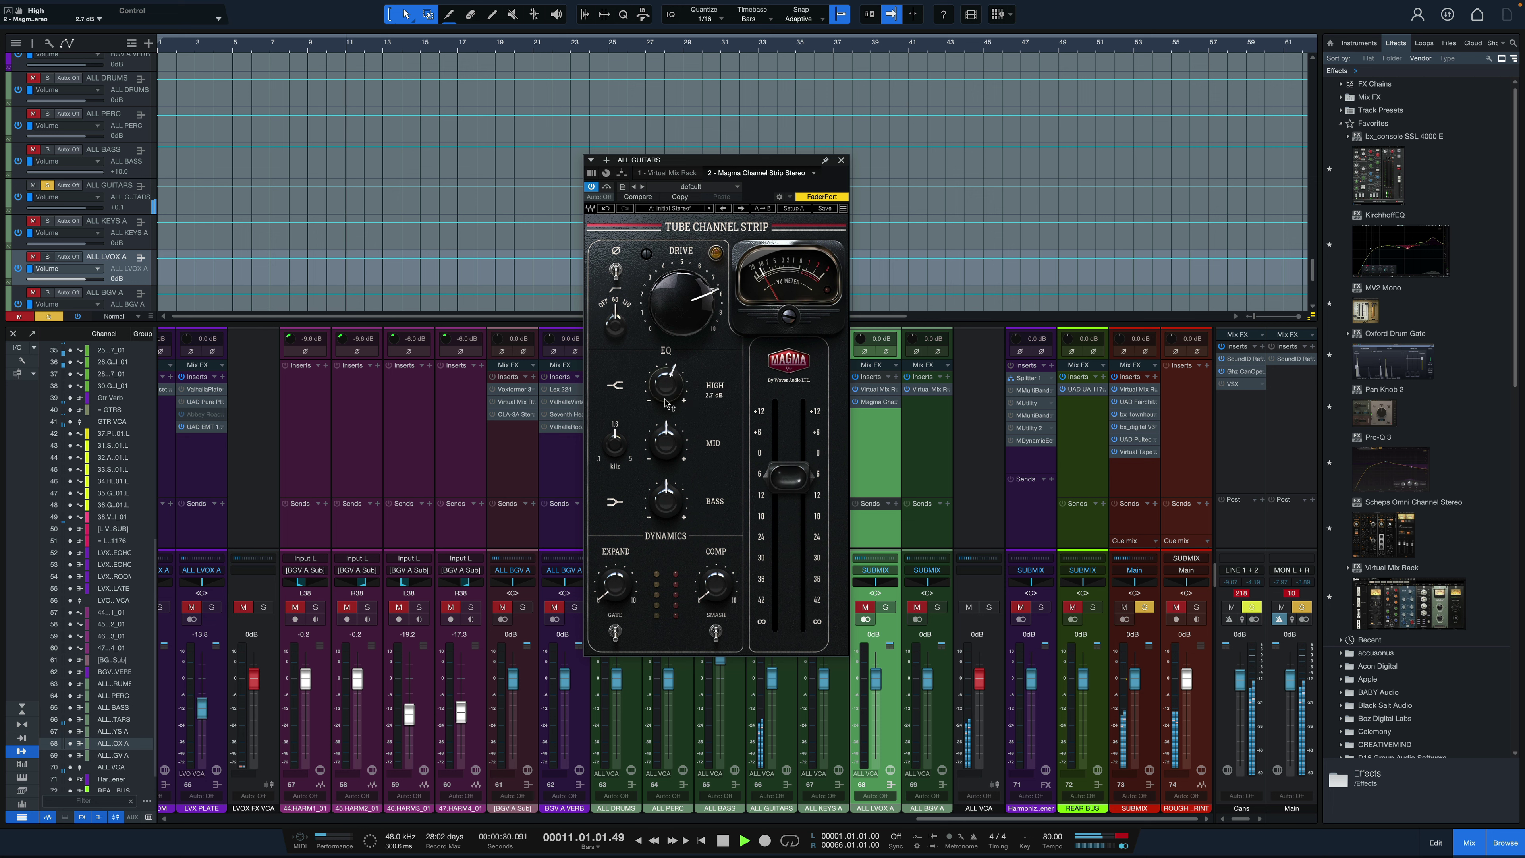
pyautogui.moveTo(620, 448); pyautogui.dragTo(664, 447)
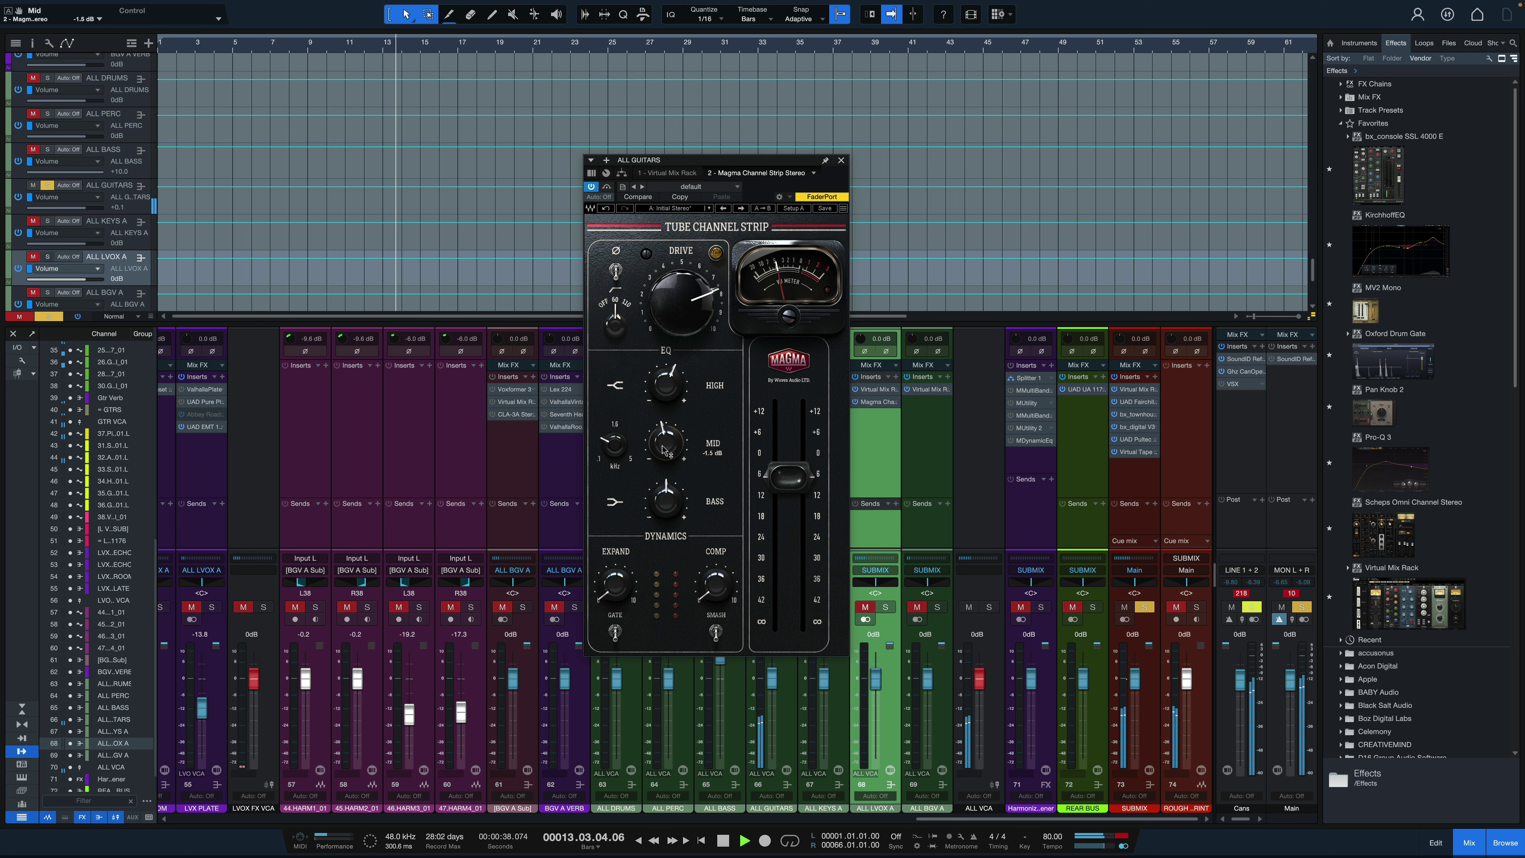
# Step: Back off Drive and set Comp to about 81.8% on ALL GUITARS, trimming the output to about -7.8 dB
pyautogui.moveTo(670, 318); pyautogui.dragTo(667, 329)
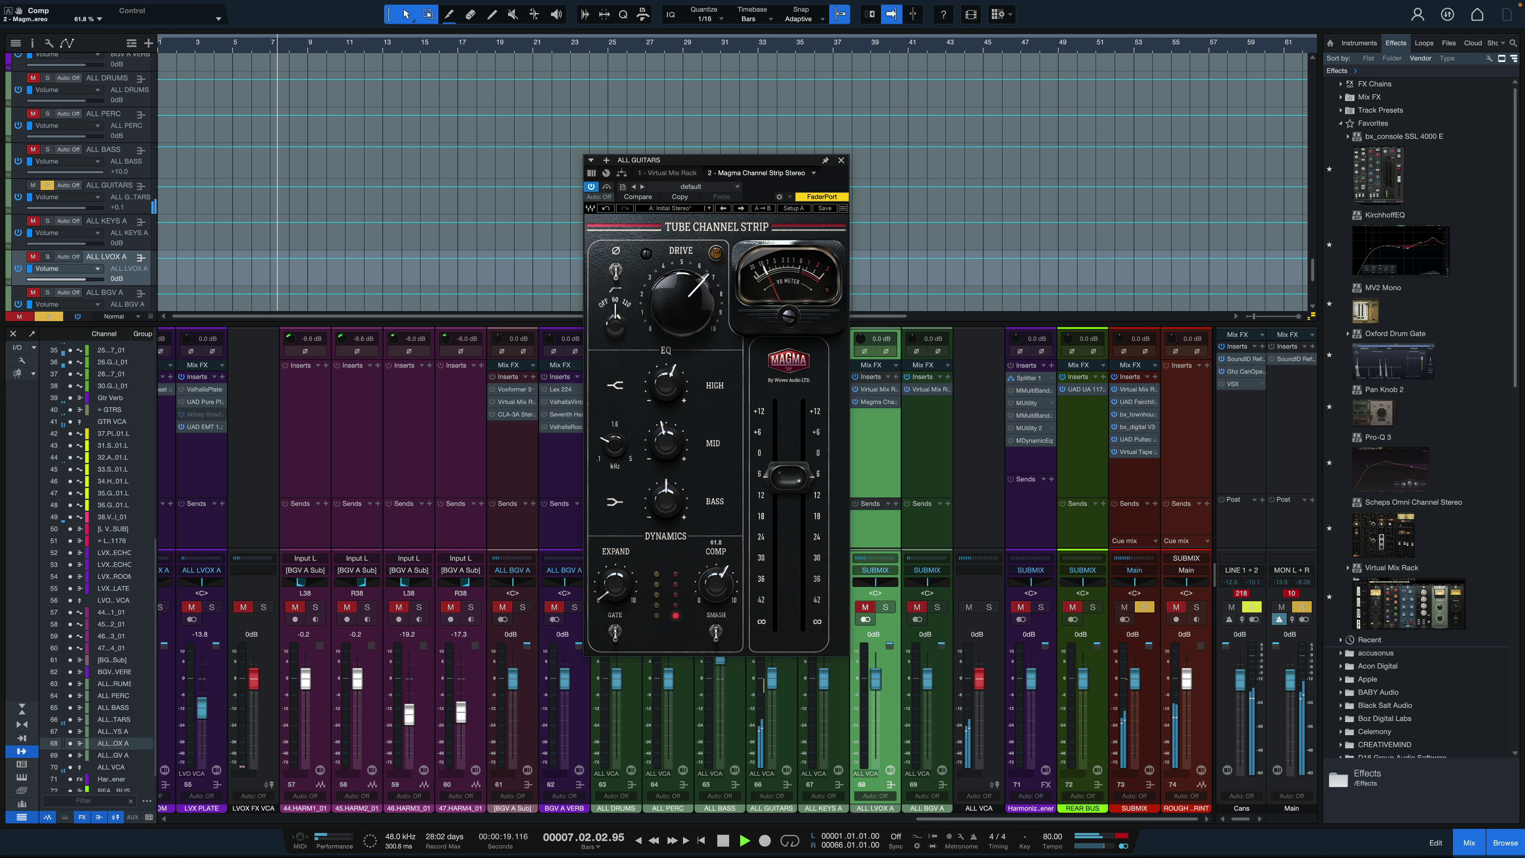
pyautogui.moveTo(716, 582); pyautogui.dragTo(717, 574)
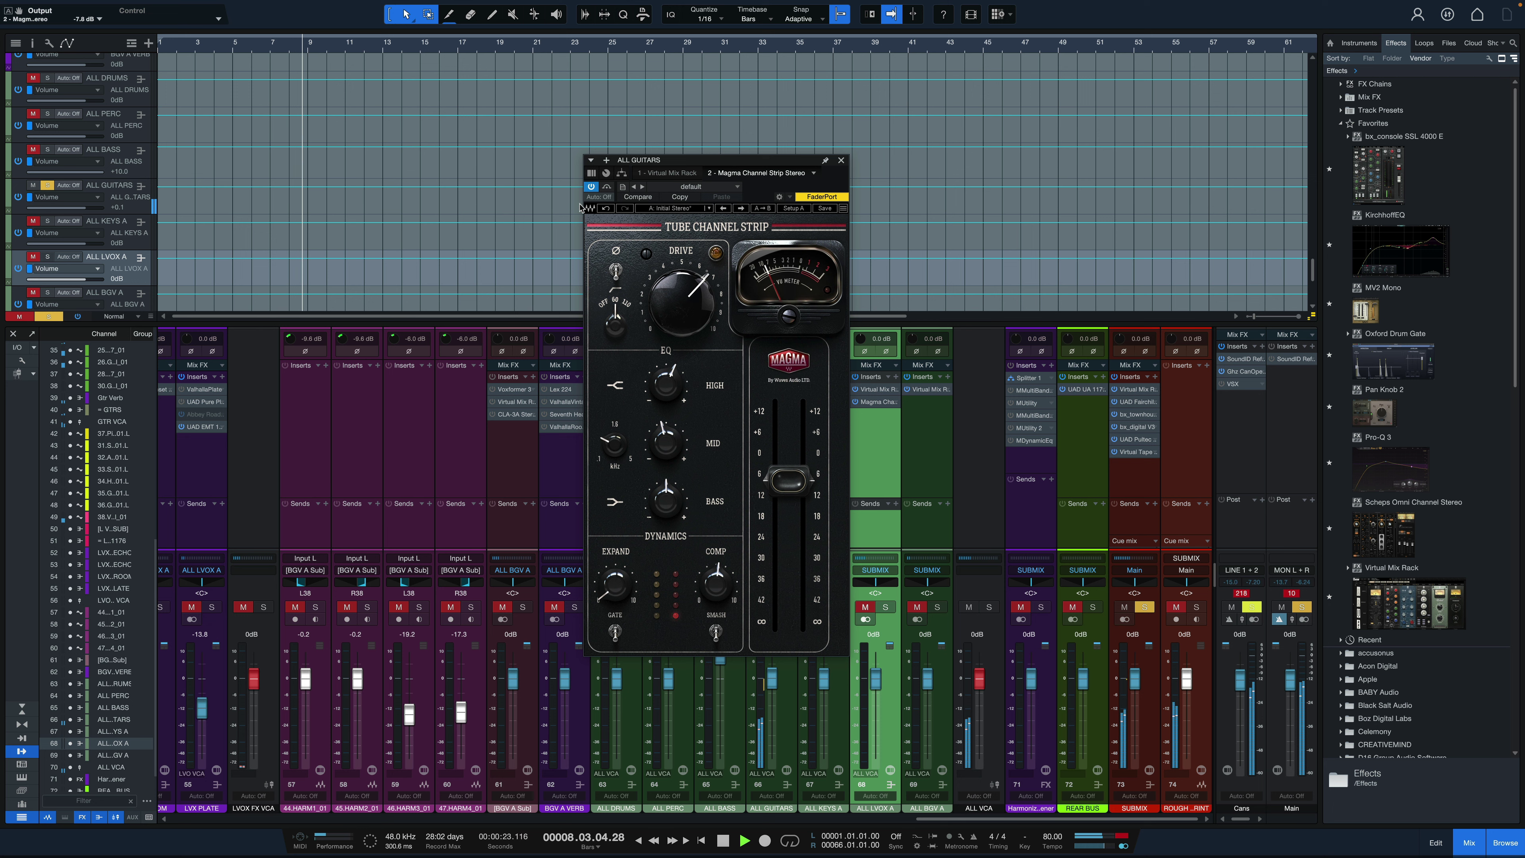
# Step: Compare the ALL GUITARS Magma strip bypassed and active, fine-tuning the High boost and deepening the Mid cut to about -2.3 dB
pyautogui.click(608, 187)
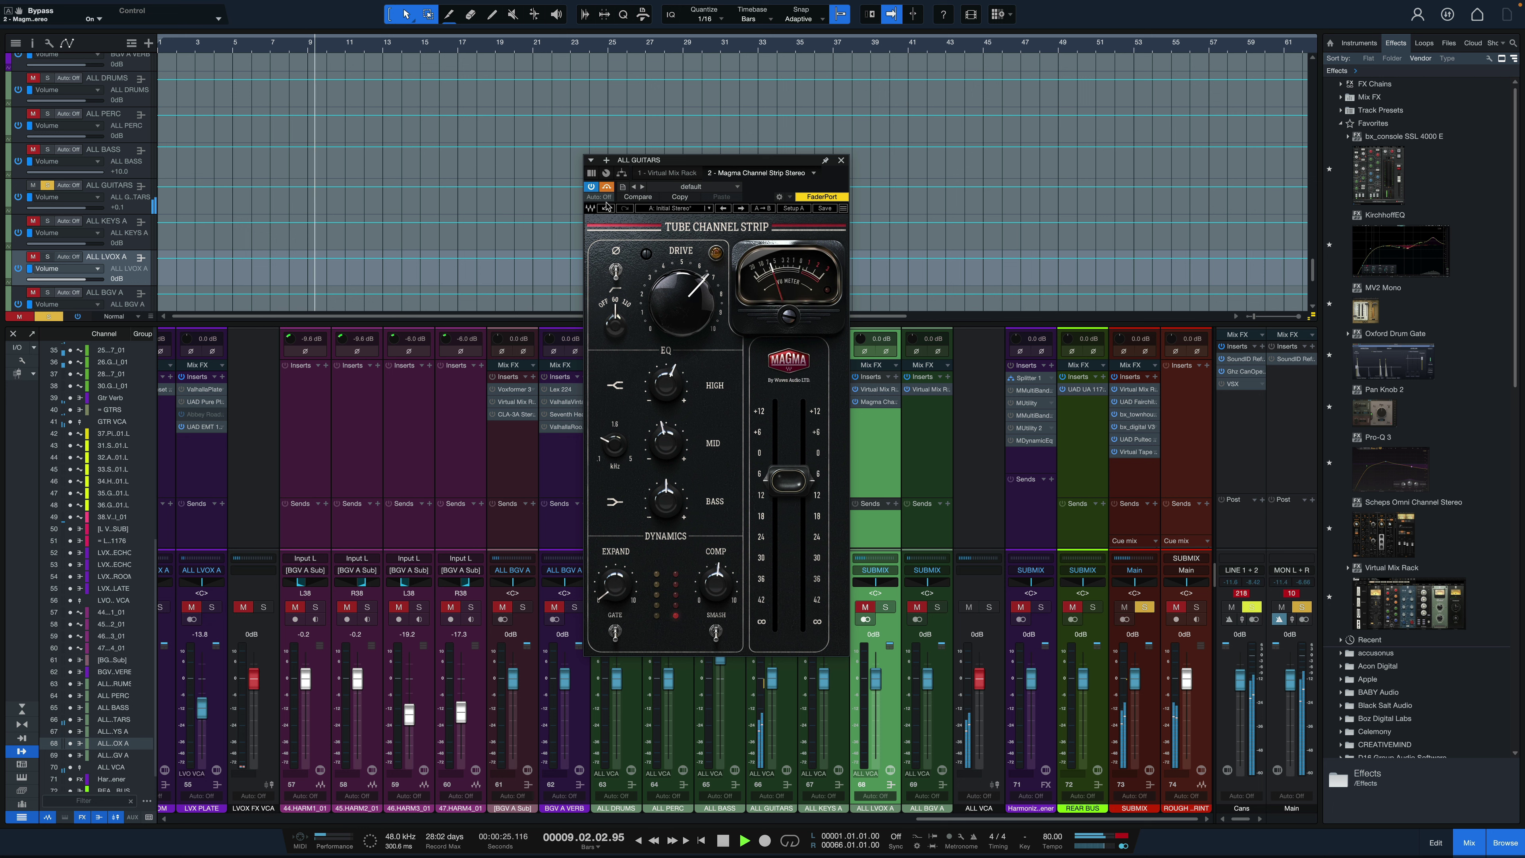
pyautogui.scroll(-1, 680, 444)
pyautogui.scroll(1, 675, 391)
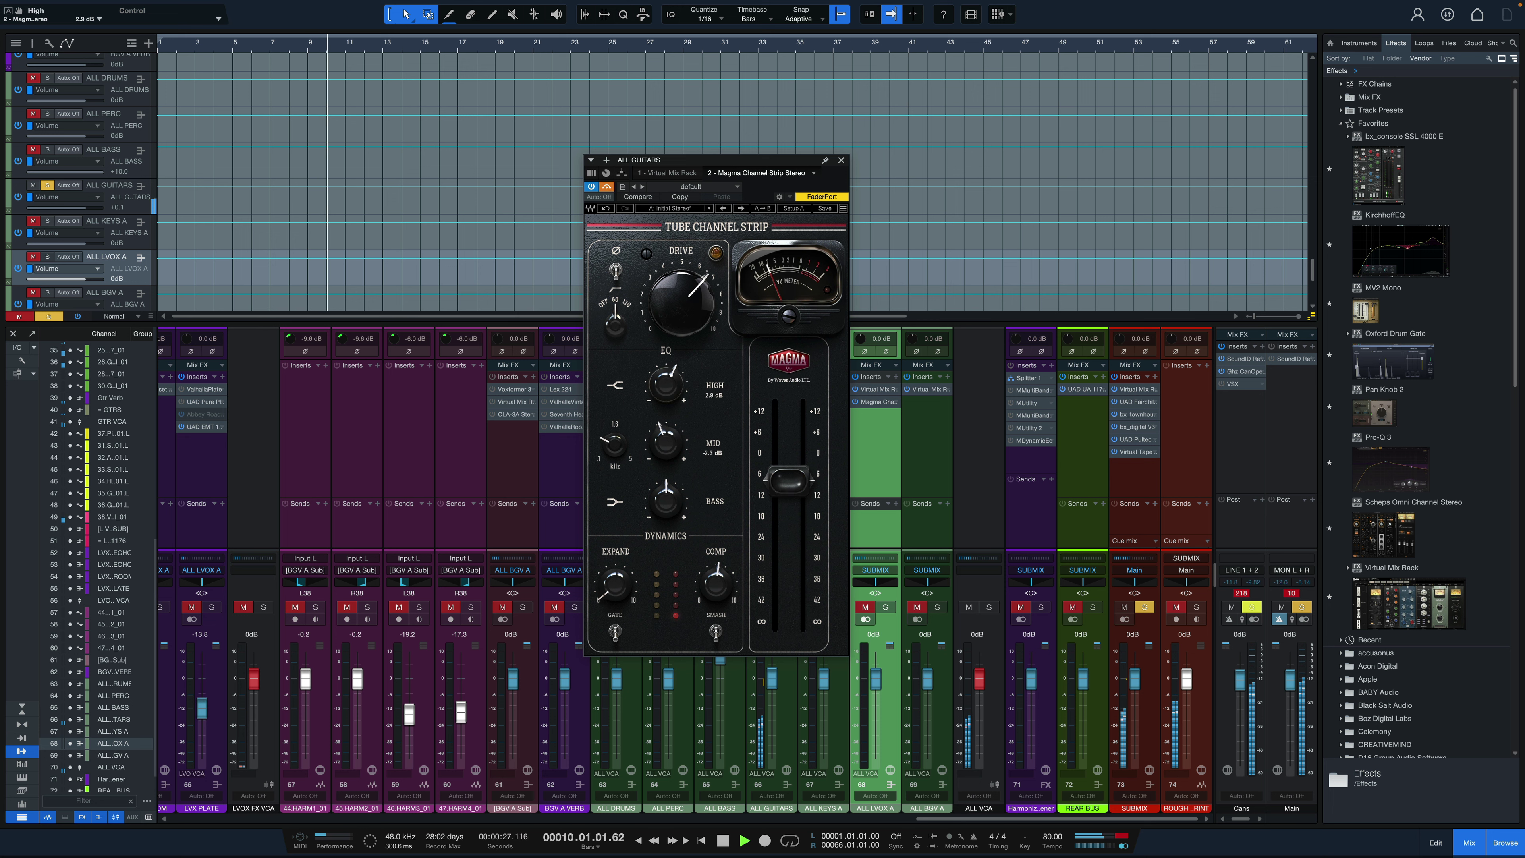
pyautogui.click(607, 187)
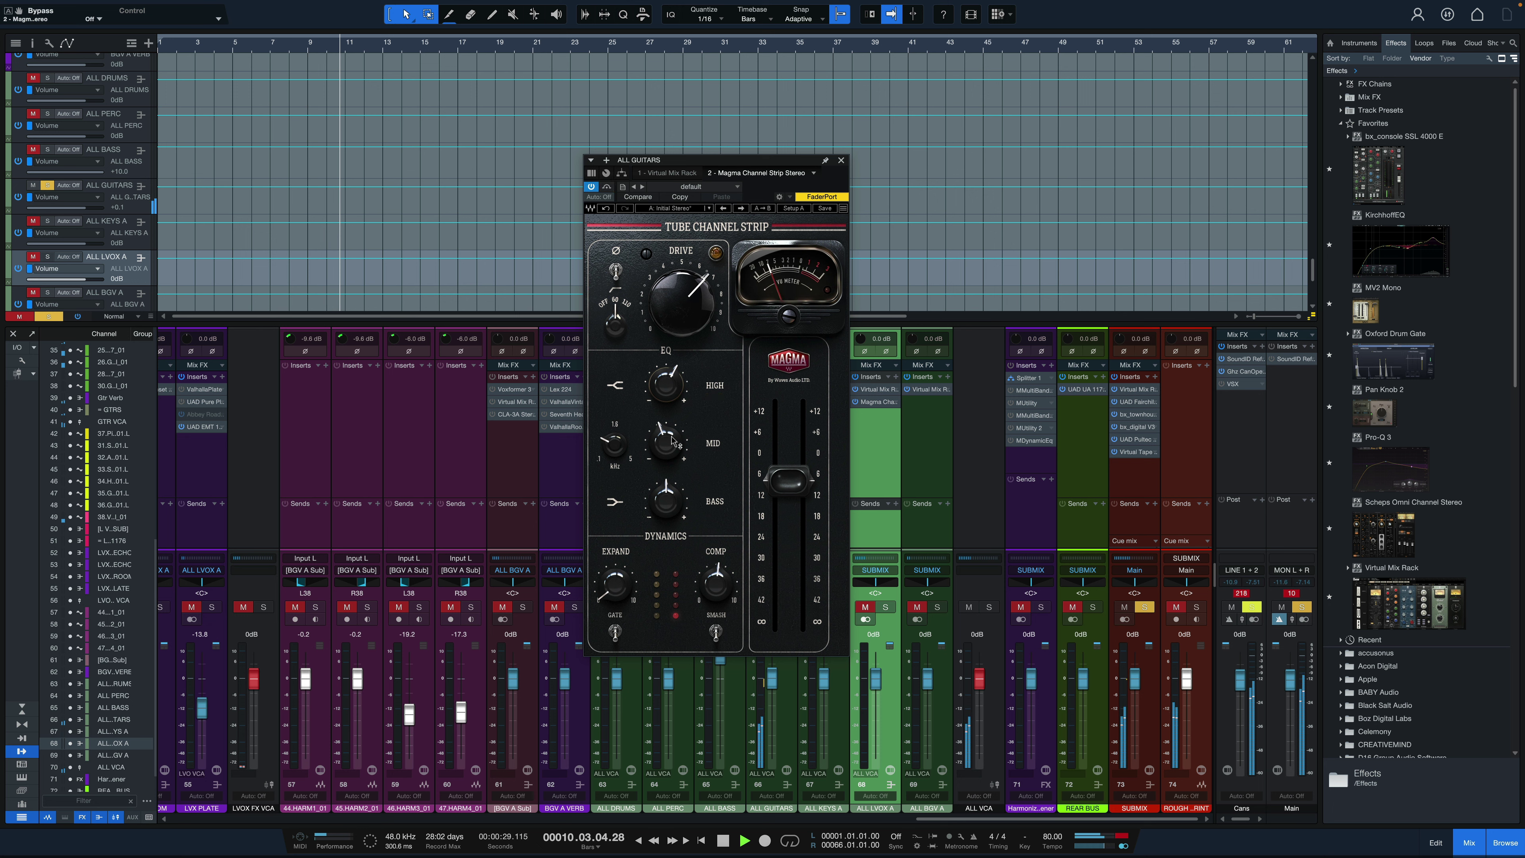
pyautogui.press('space')
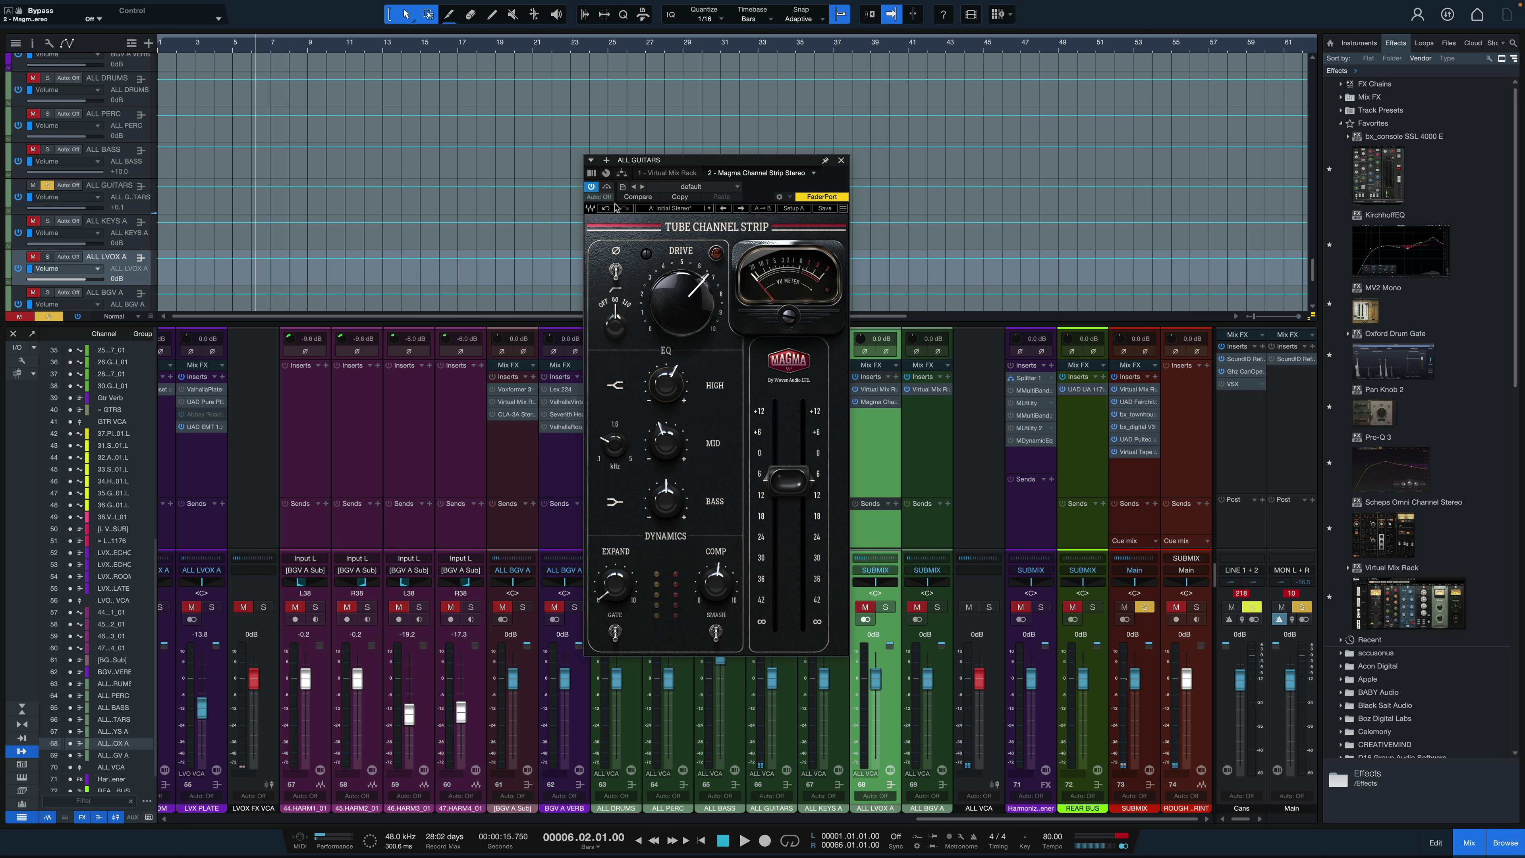
# Step: Play the section with the ALL GUITARS Magma strip active, replay it bypassed, and re-enable the strip
pyautogui.press('space')
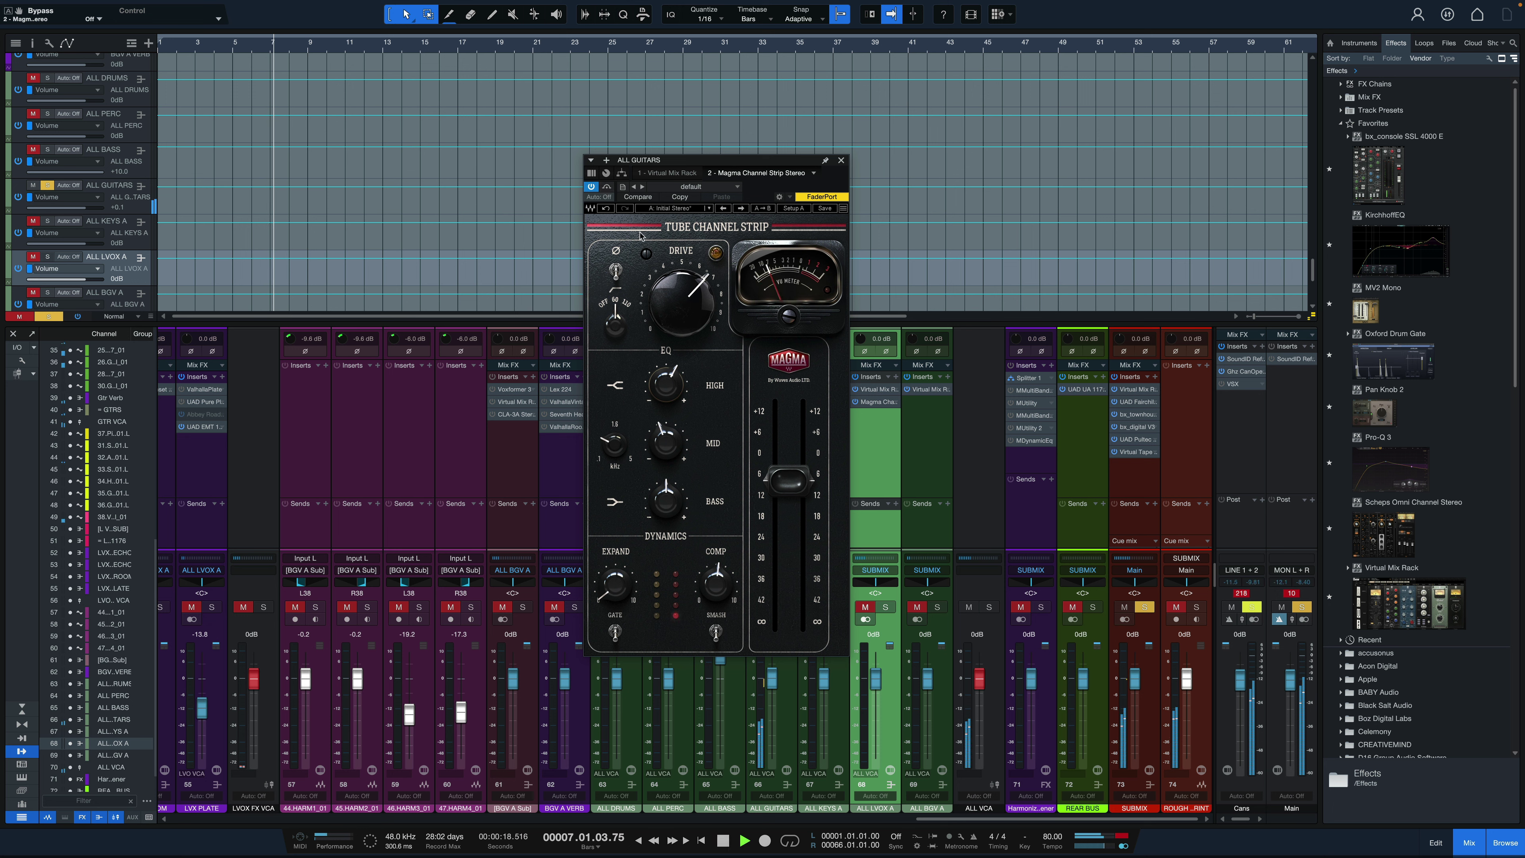
pyautogui.press('space')
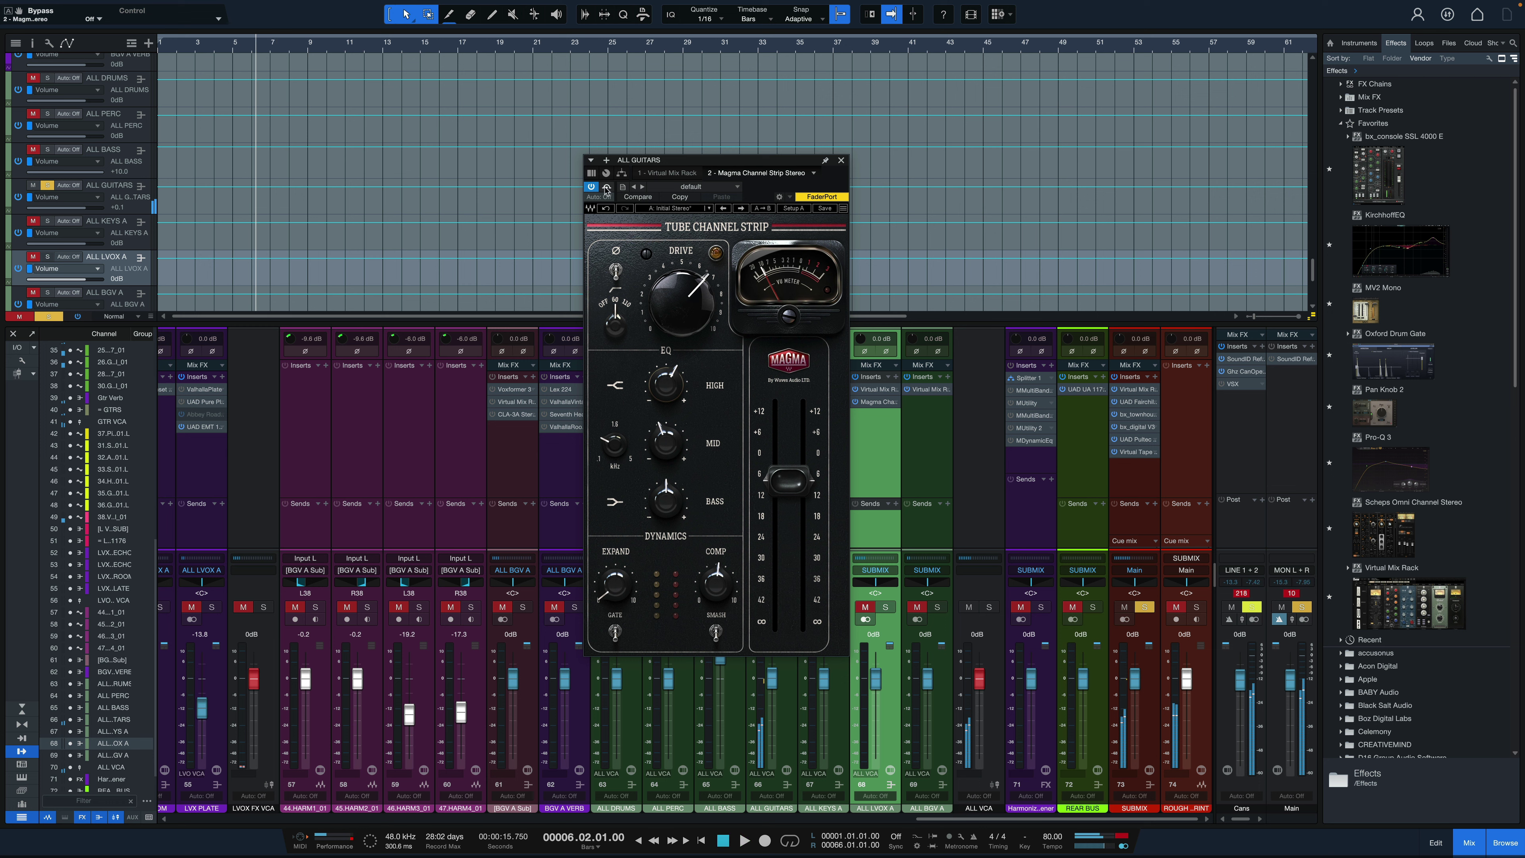
pyautogui.click(607, 186)
pyautogui.press('space')
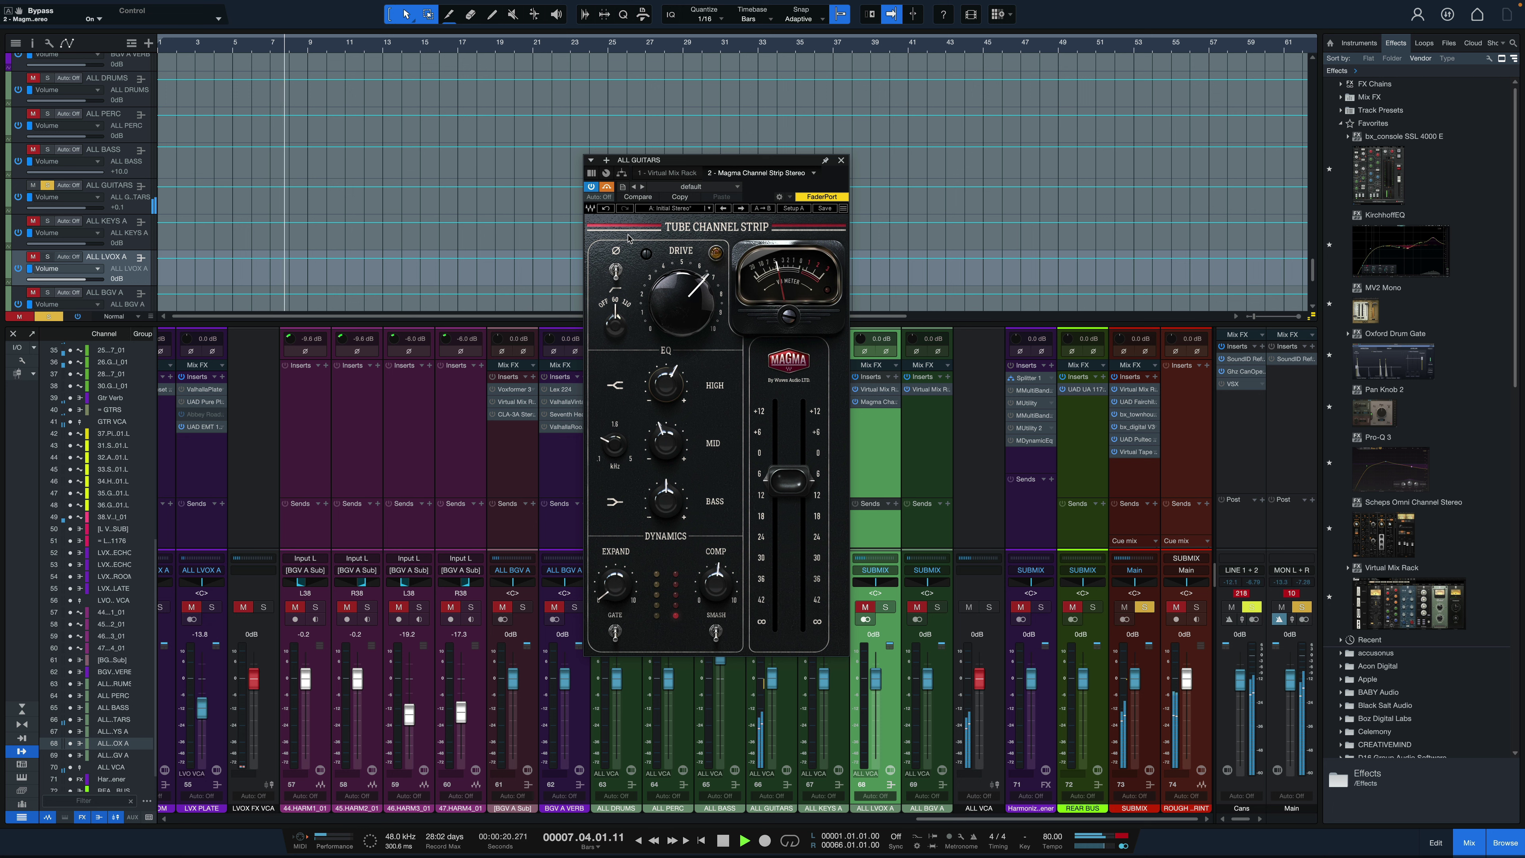
pyautogui.press('space')
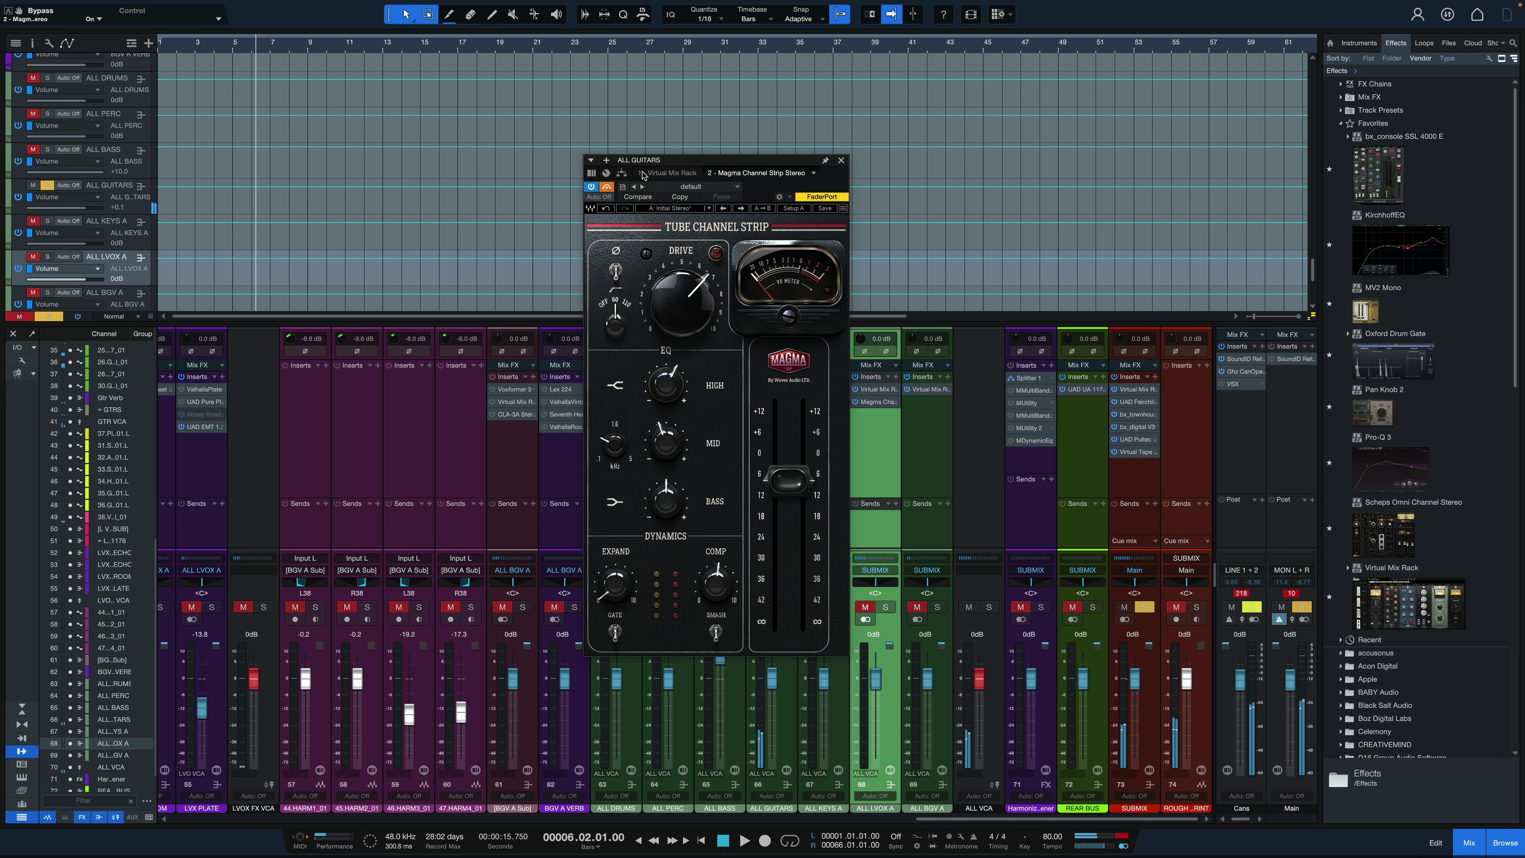
pyautogui.click(607, 187)
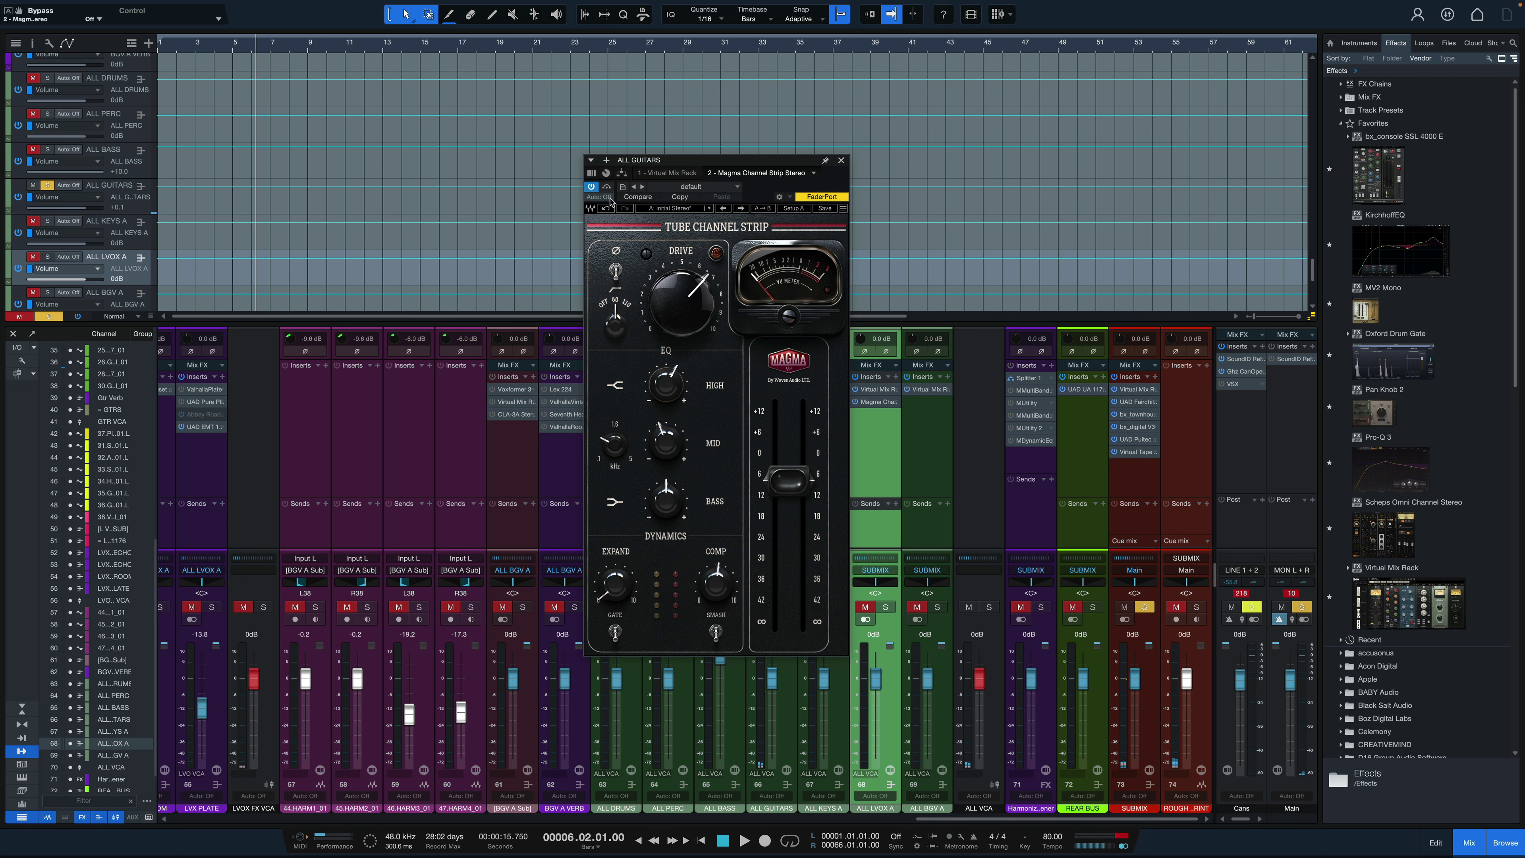
# Step: Toggle the ALL GUITARS Magma bypass repeatedly during playback to compare levels and tone
pyautogui.press('space')
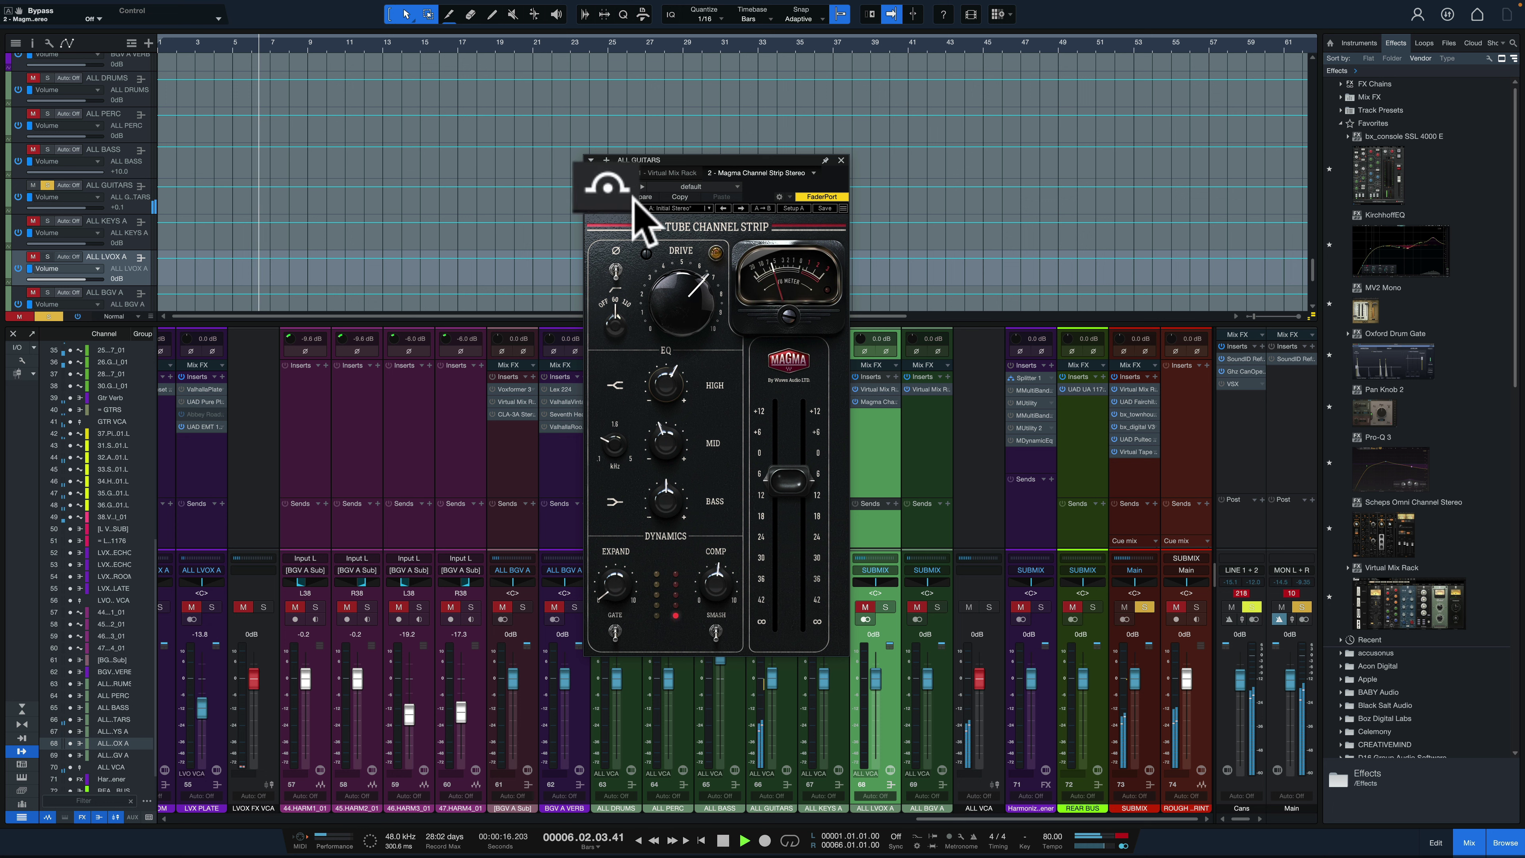
pyautogui.click(627, 193)
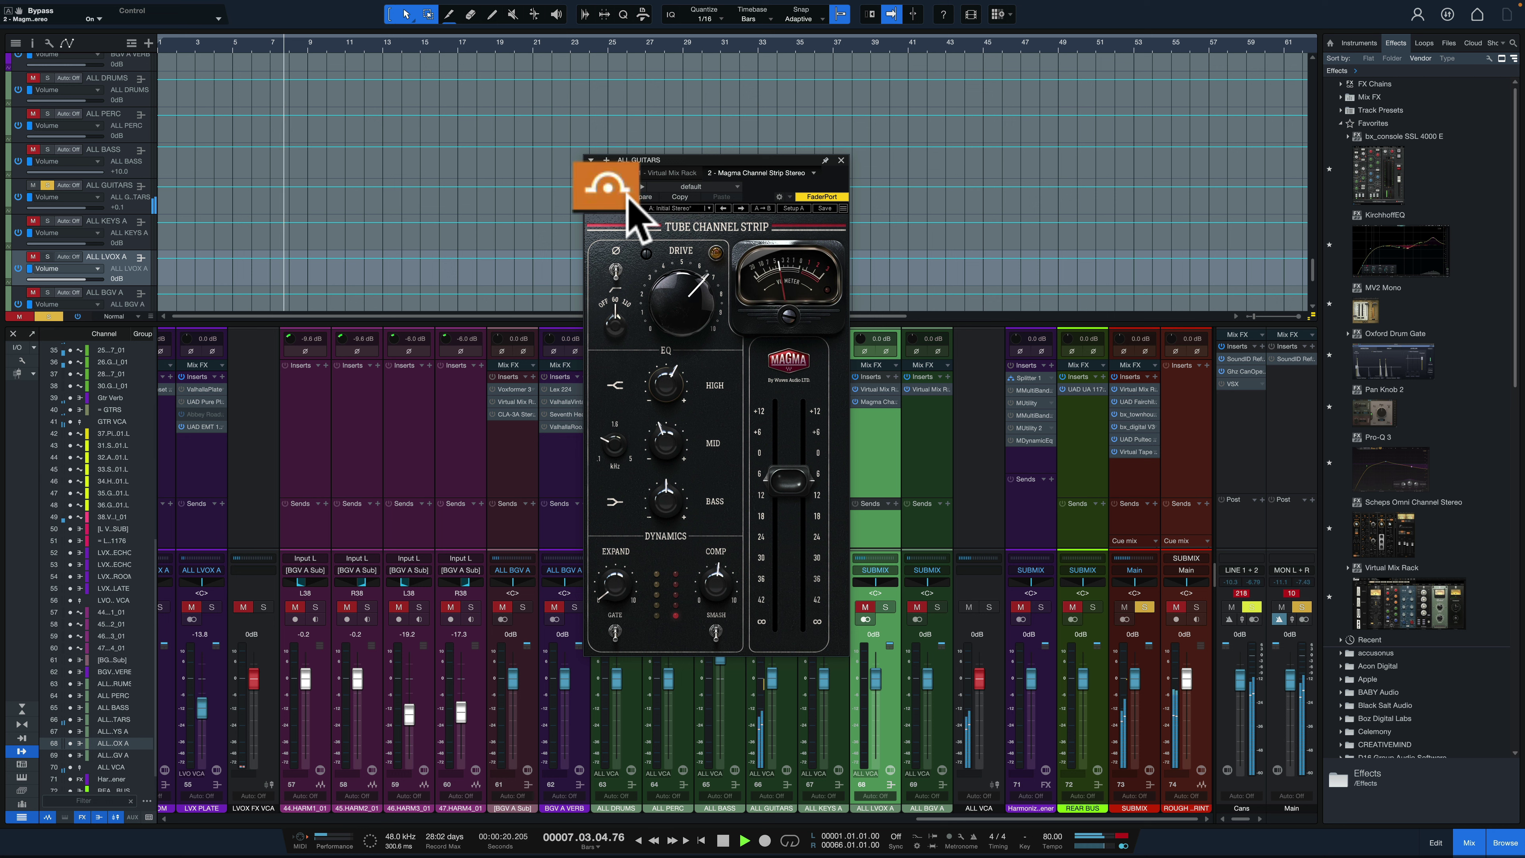
pyautogui.click(627, 197)
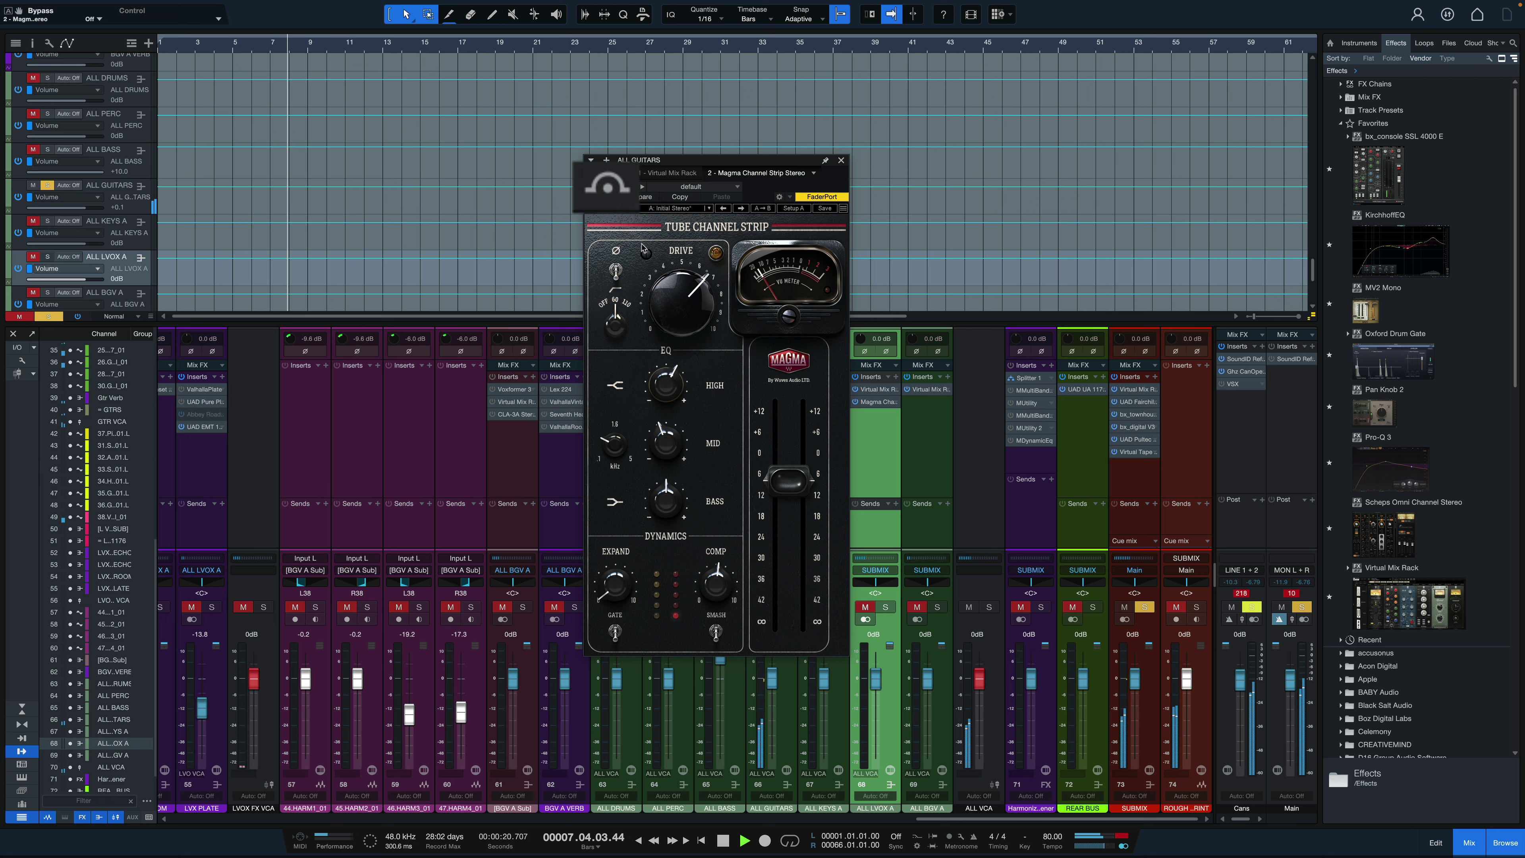
pyautogui.click(627, 203)
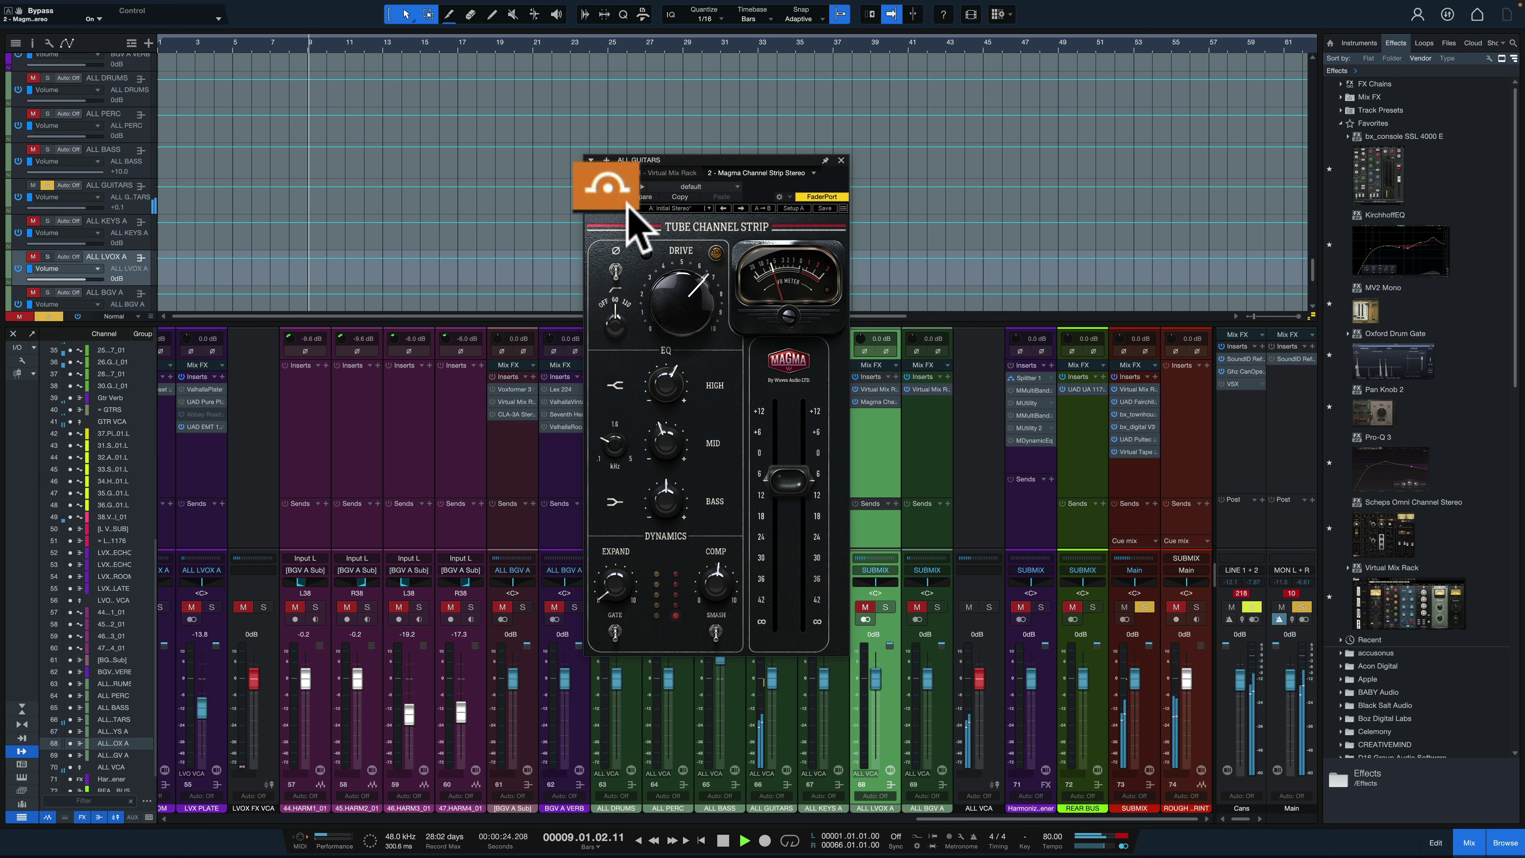
pyautogui.press('space')
# Step: Raise the ALL GUITARS Magma output to about -6.4 dB and switch its bypass on and off during playback to compare
pyautogui.moveTo(789, 482); pyautogui.dragTo(792, 484)
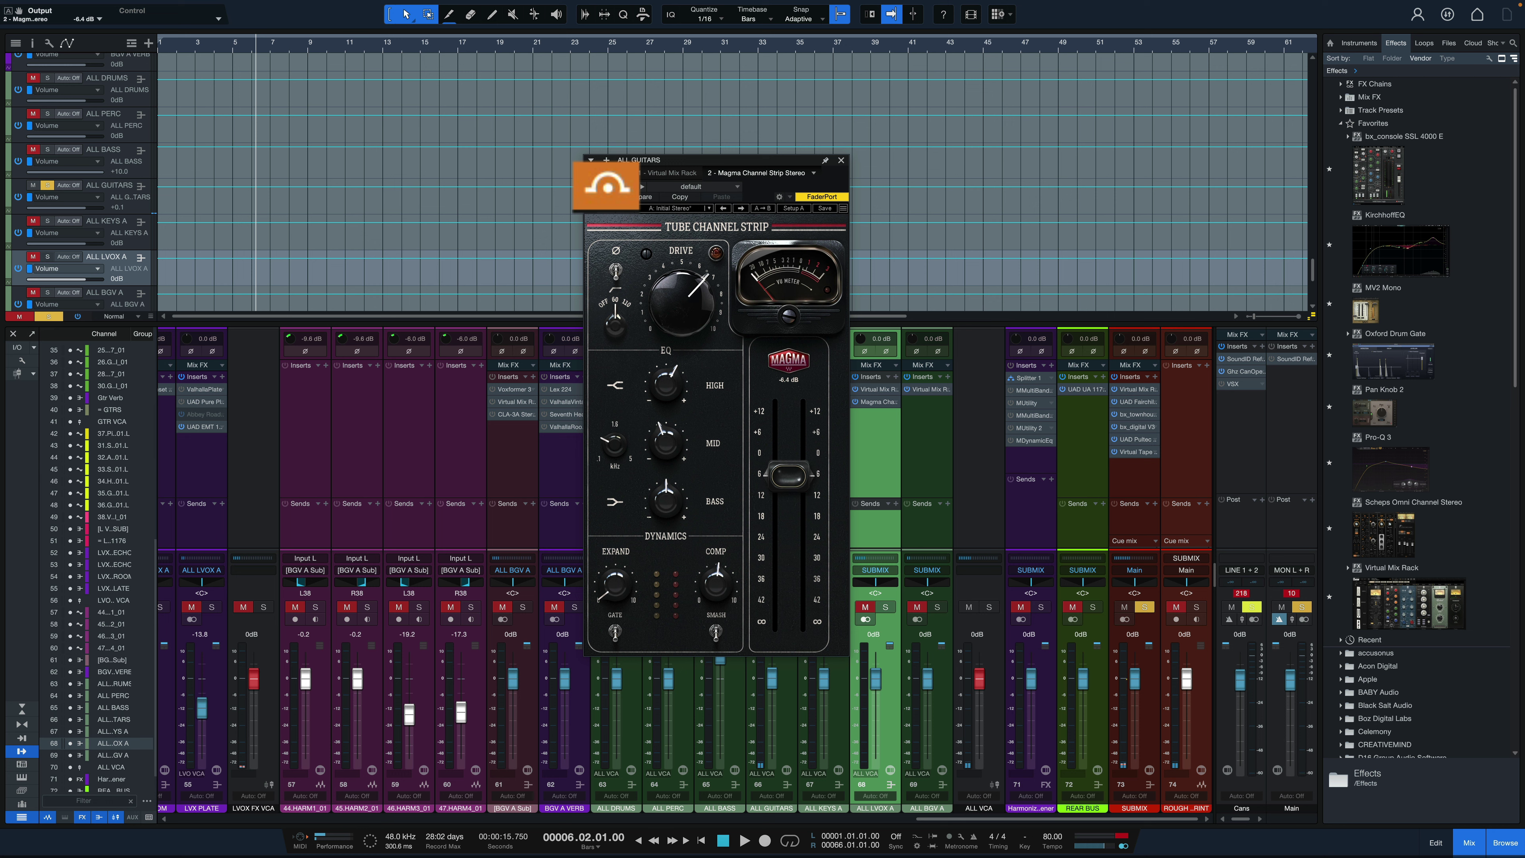
pyautogui.click(607, 189)
pyautogui.press('space')
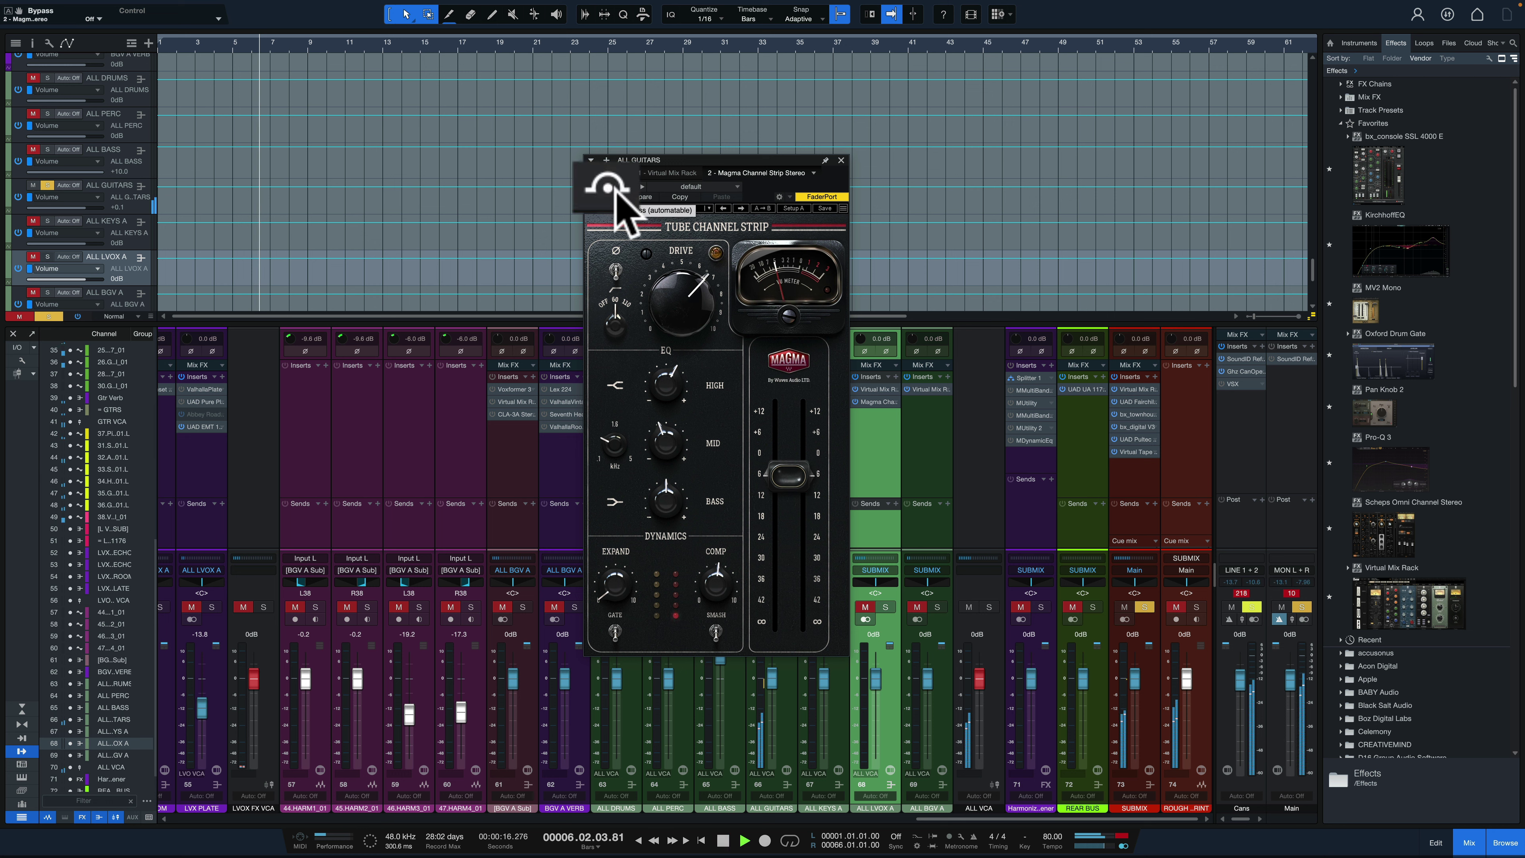
pyautogui.click(615, 190)
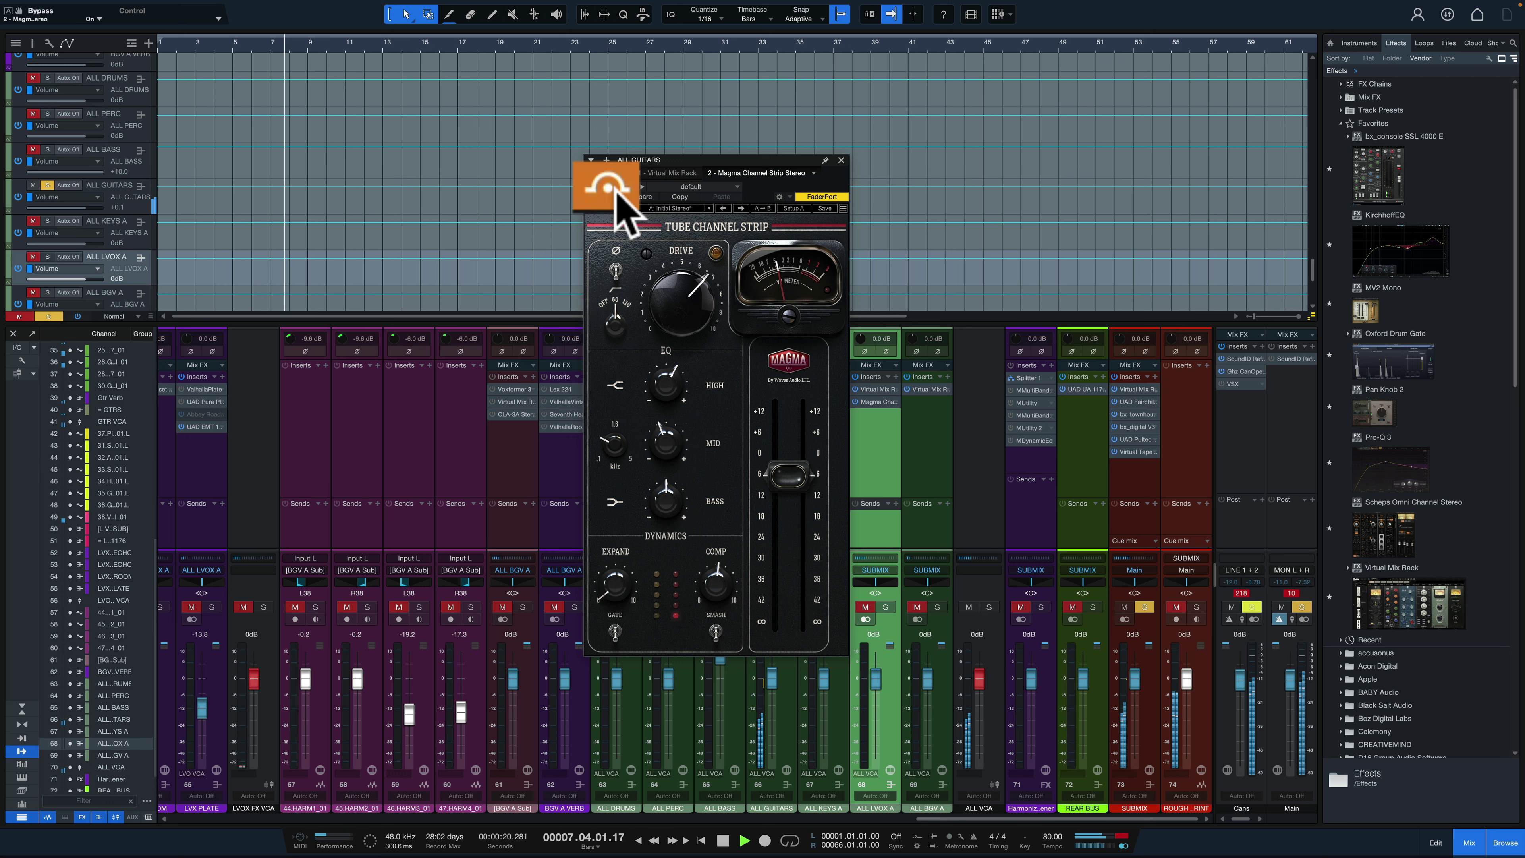
pyautogui.click(616, 191)
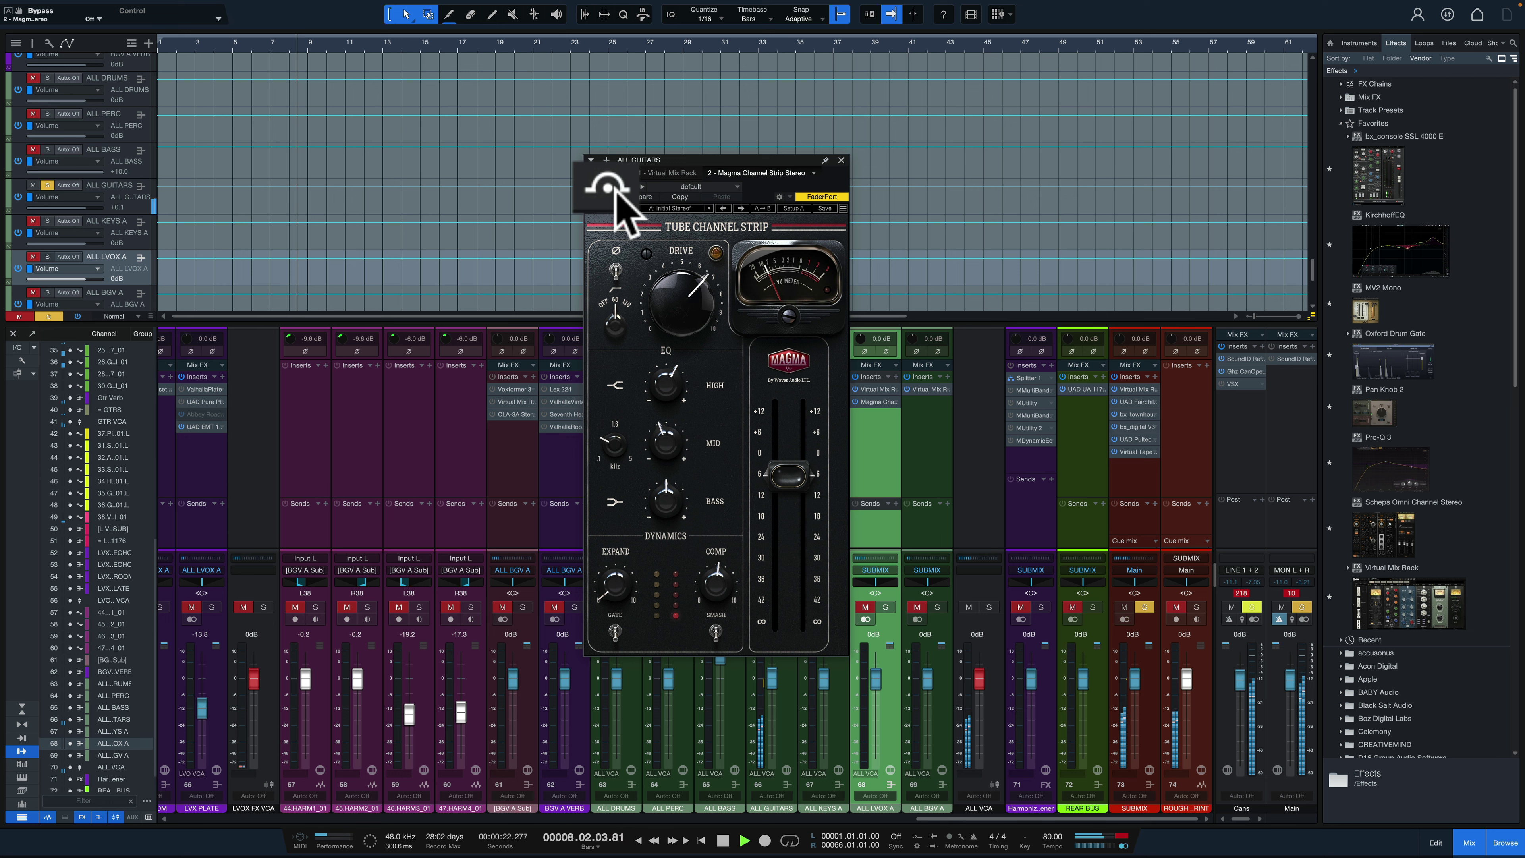
pyautogui.click(612, 190)
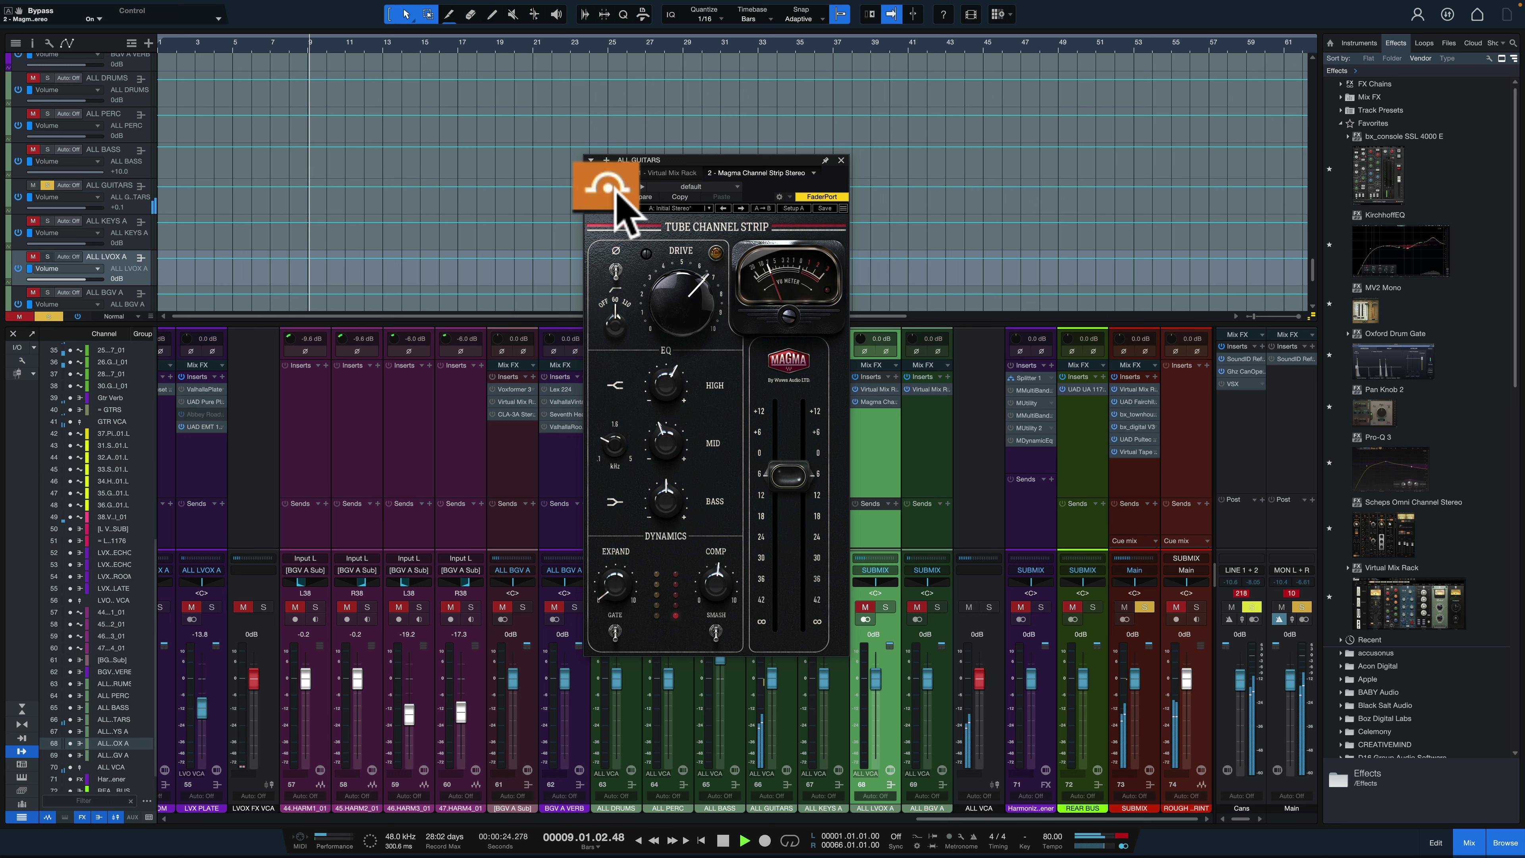
pyautogui.click(613, 187)
pyautogui.press('space')
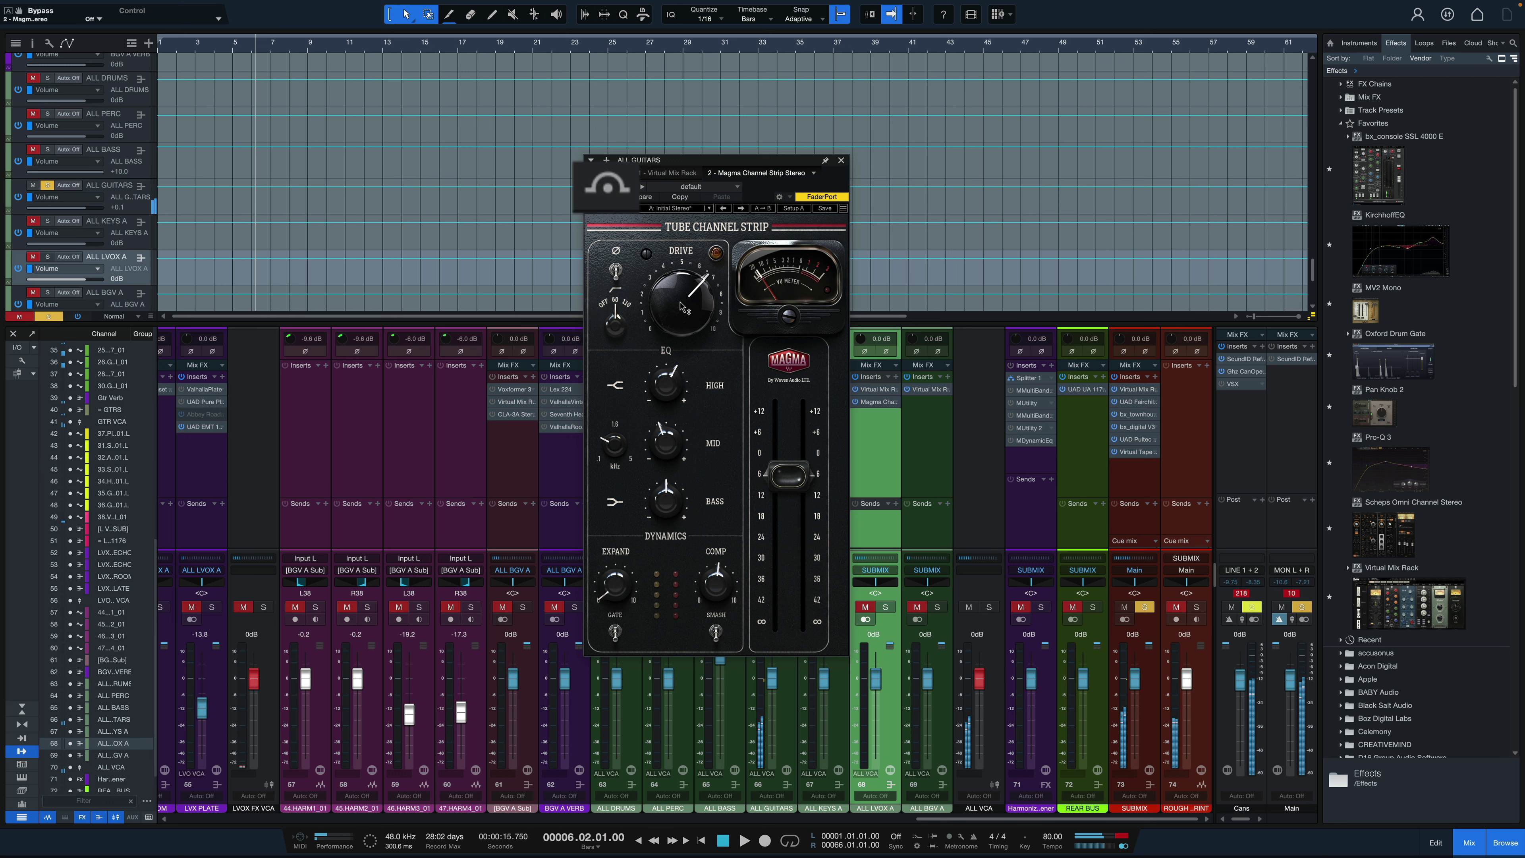
# Step: Push Drive close to maximum and raise the ALL GUITARS Magma EQ, boosting Mid to about 4.9 dB during playback
pyautogui.moveTo(681, 306); pyautogui.dragTo(666, 381)
pyautogui.press('space')
pyautogui.moveTo(665, 499); pyautogui.dragTo(666, 424)
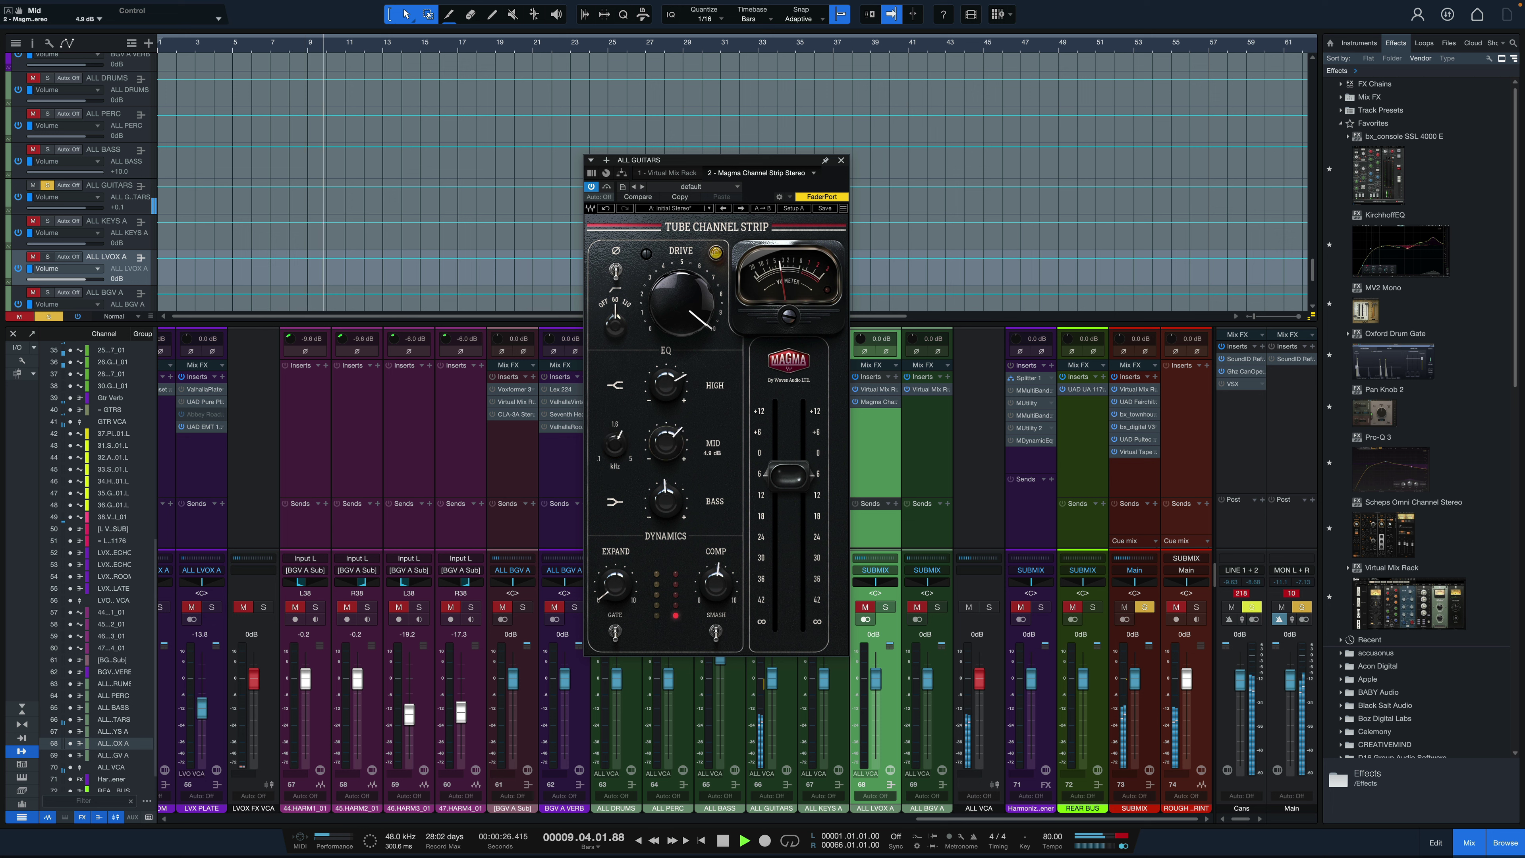
# Step: Lower the ALL GUITARS Magma output, reduce Drive to about 72.2%, and stop playback
pyautogui.moveTo(789, 475); pyautogui.dragTo(788, 484)
pyautogui.moveTo(682, 297)
pyautogui.mouseDown()
pyautogui.moveTo(689, 337)
pyautogui.moveTo(676, 298)
pyautogui.moveTo(663, 301)
pyautogui.mouseUp()
pyautogui.press('space')
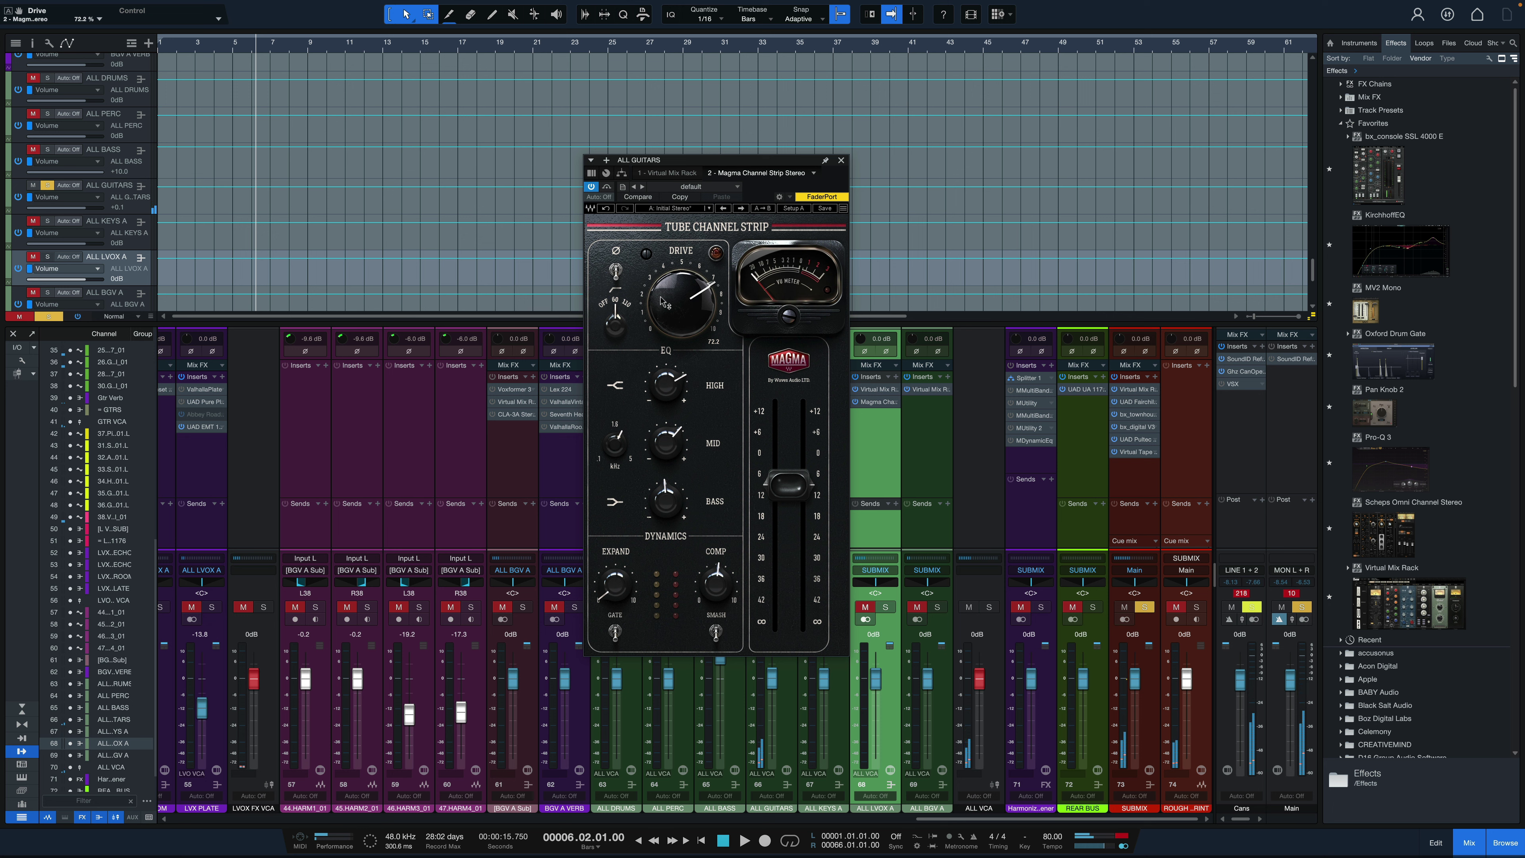